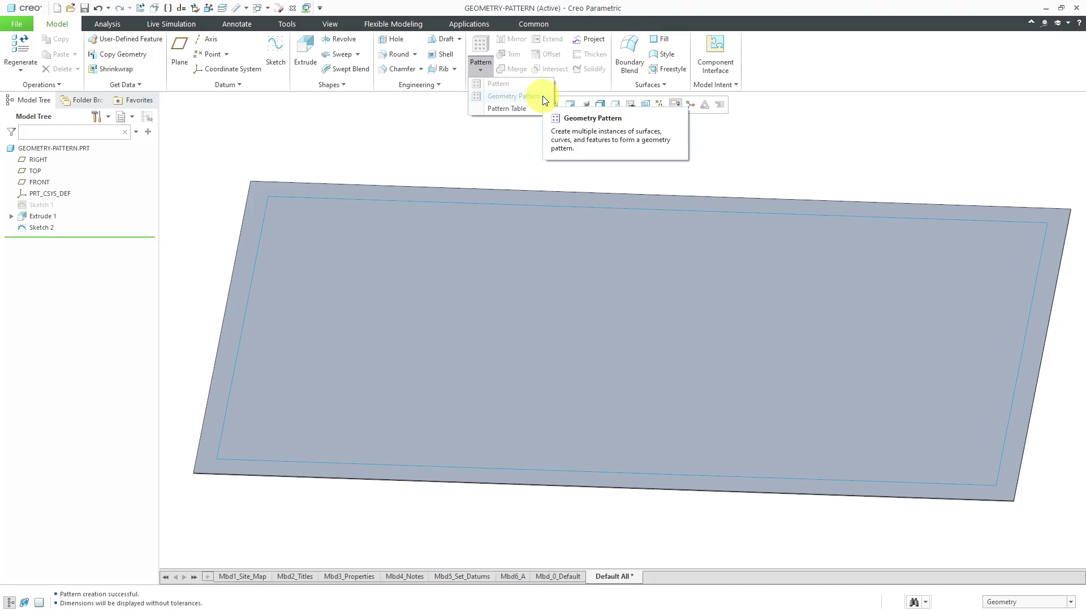
# Insert the user-defined feature boss.gph using the advanced reference configuration and acknowledge the units notice
pyautogui.click(353, 136)
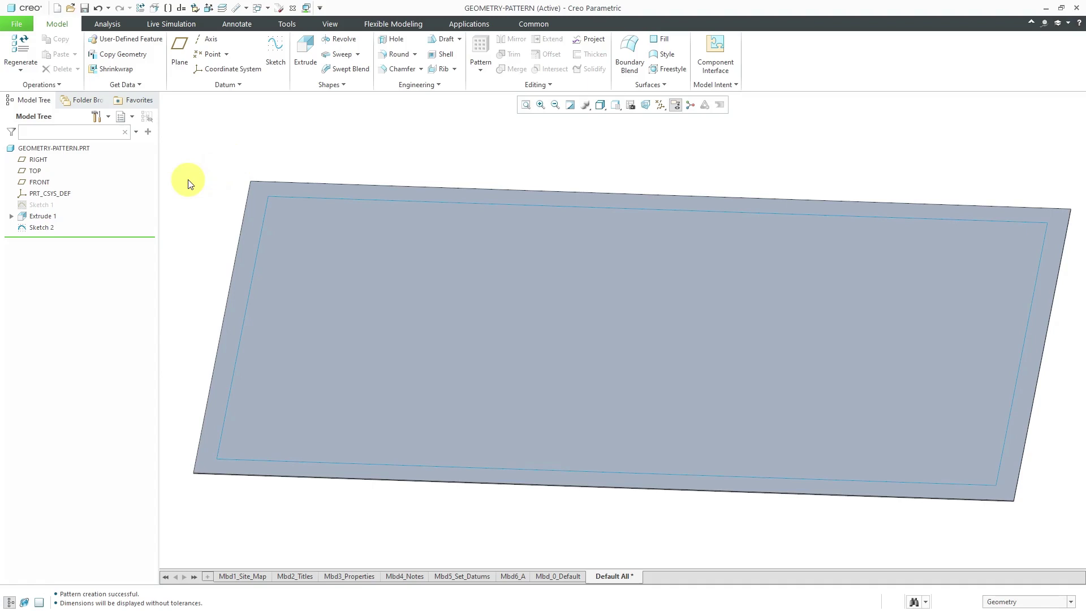
pyautogui.click(138, 40)
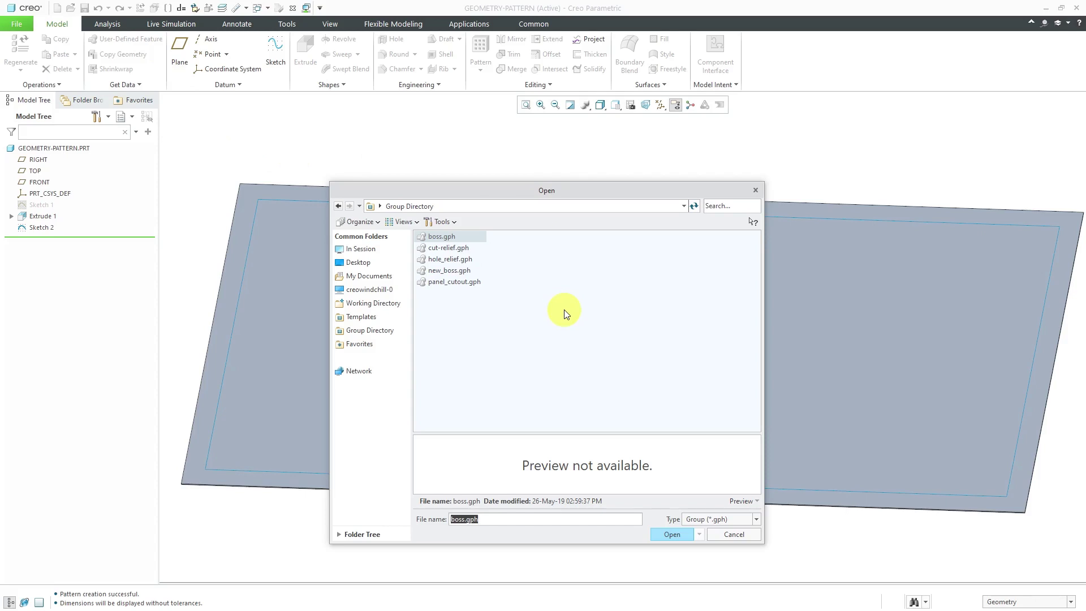
pyautogui.doubleClick(443, 236)
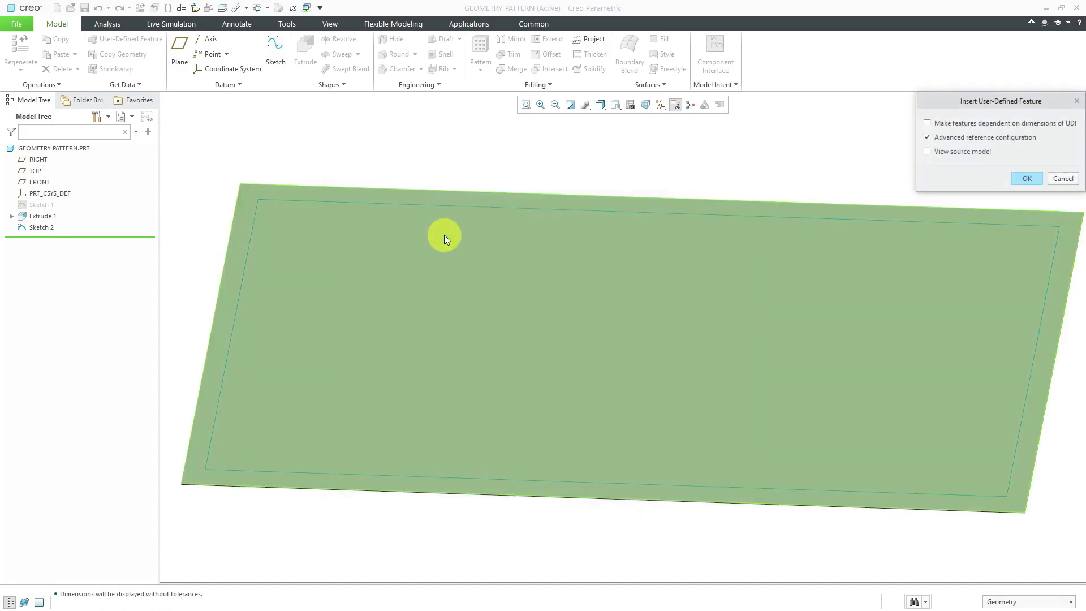
pyautogui.moveTo(1013, 103); pyautogui.dragTo(847, 137)
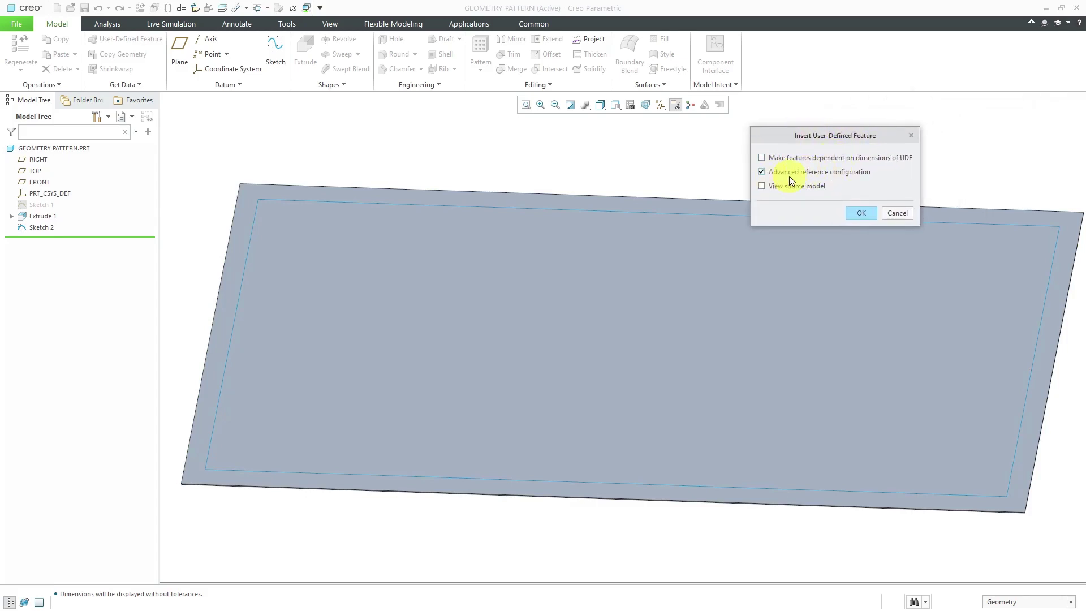
pyautogui.click(861, 212)
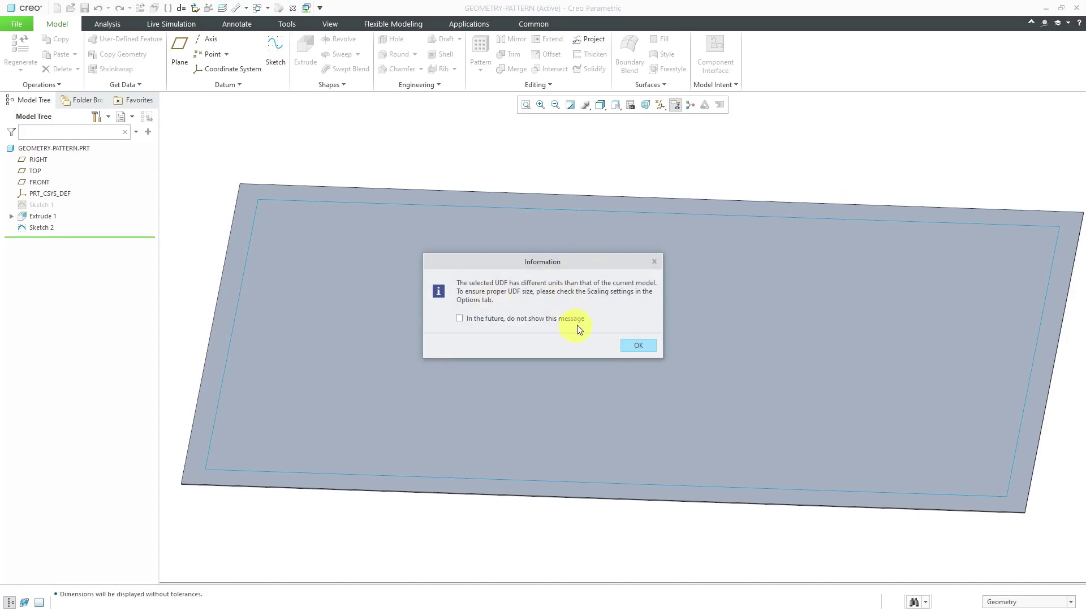
pyautogui.click(638, 345)
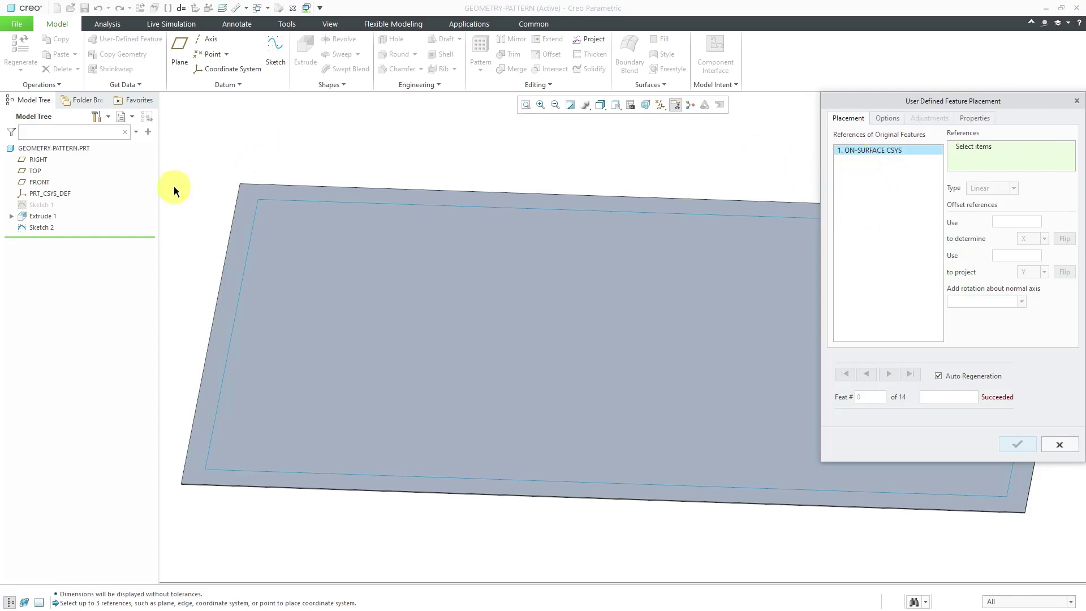
# Place the boss UDF's on-surface coordinate system on the plate's top face, near the upper-left corner of the sketched rectangle
pyautogui.scroll(3, 216, 194)
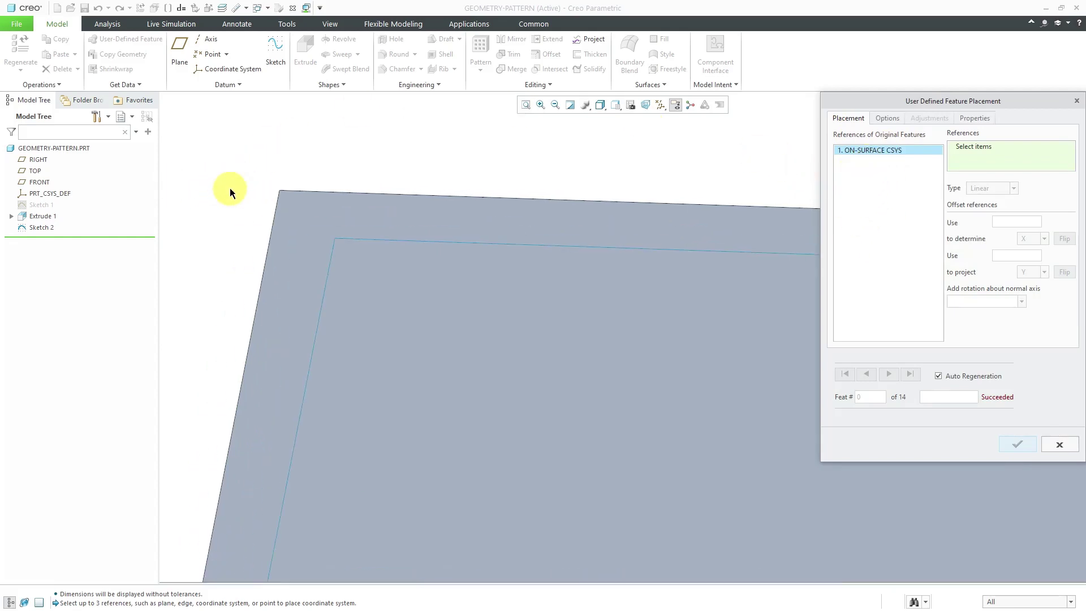
pyautogui.click(334, 232)
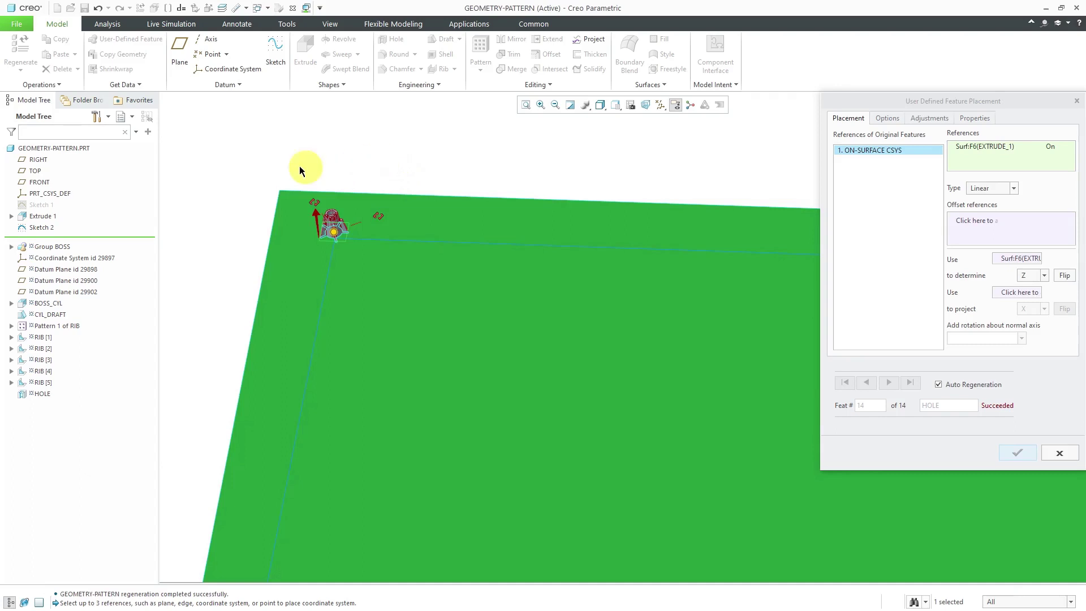
pyautogui.scroll(4, 280, 245)
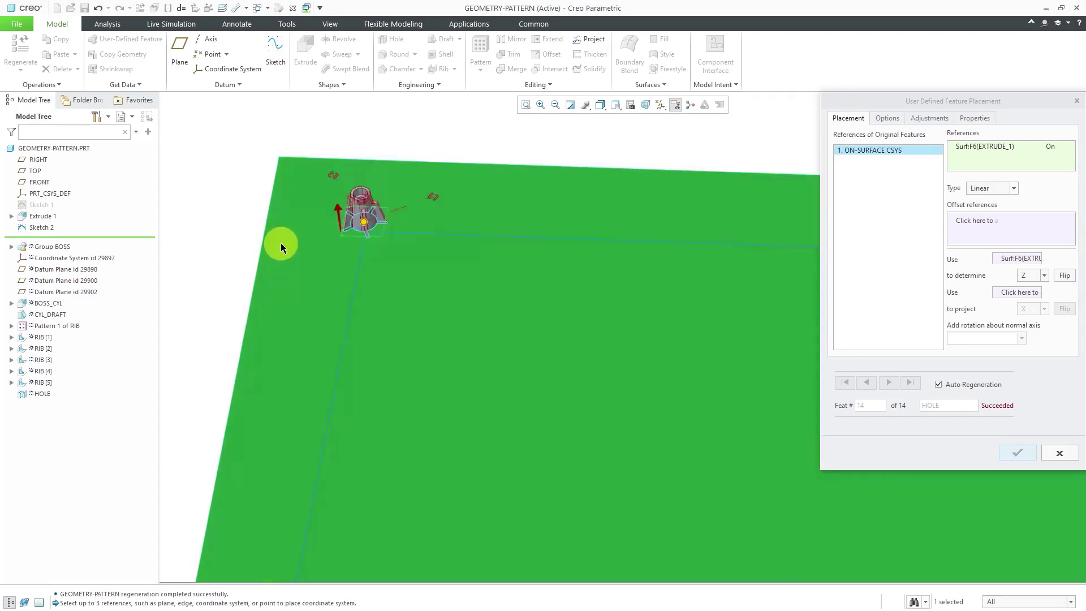
# Assign the plate's left edge and its rear side surface as the offset references for the boss placement
pyautogui.rightClick(215, 193)
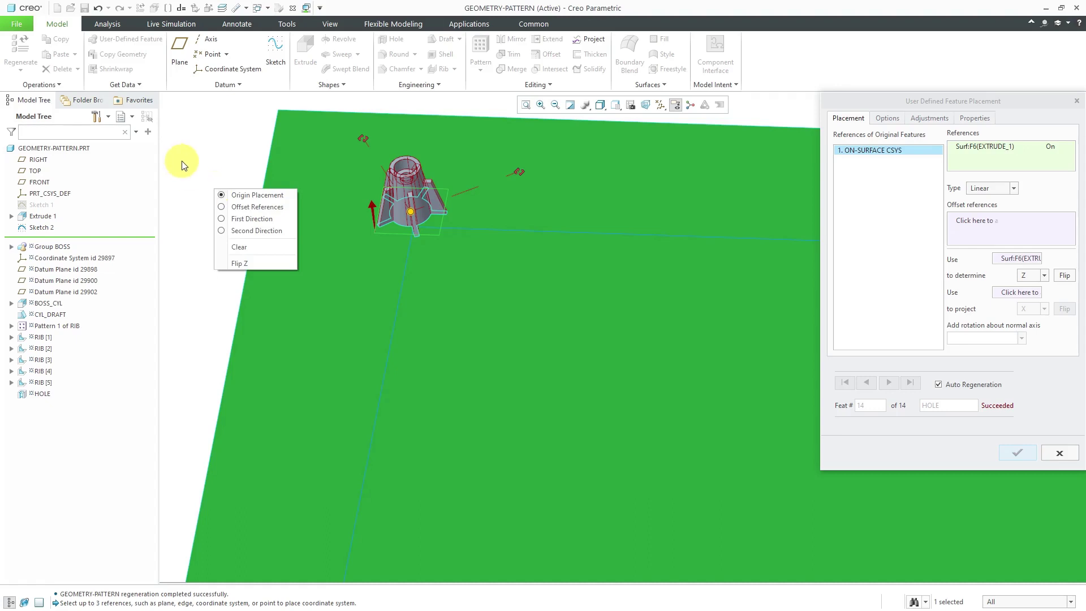
pyautogui.click(255, 207)
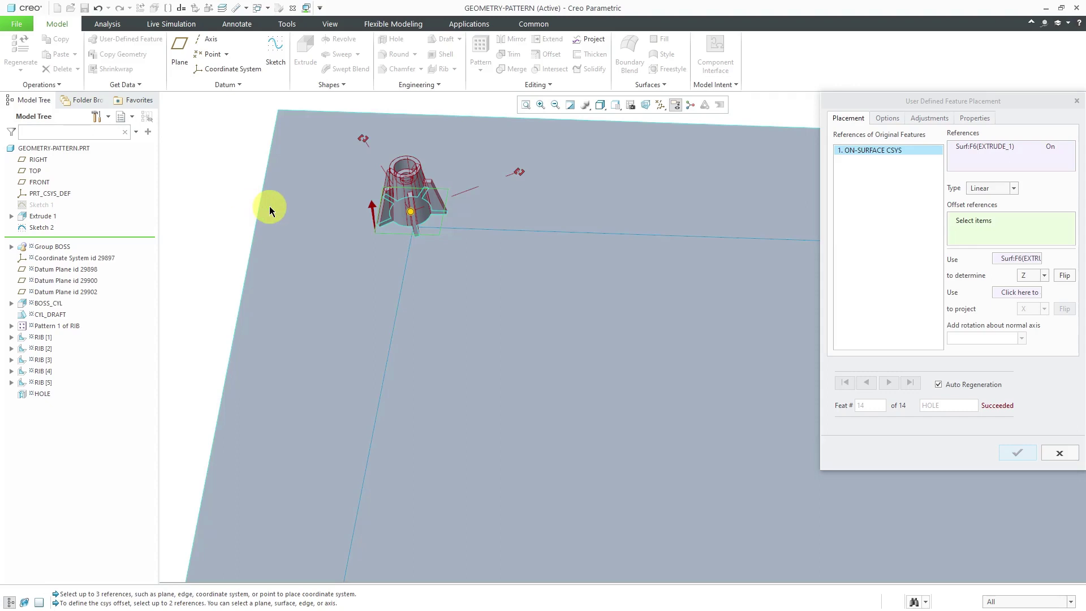
pyautogui.scroll(-2, 269, 206)
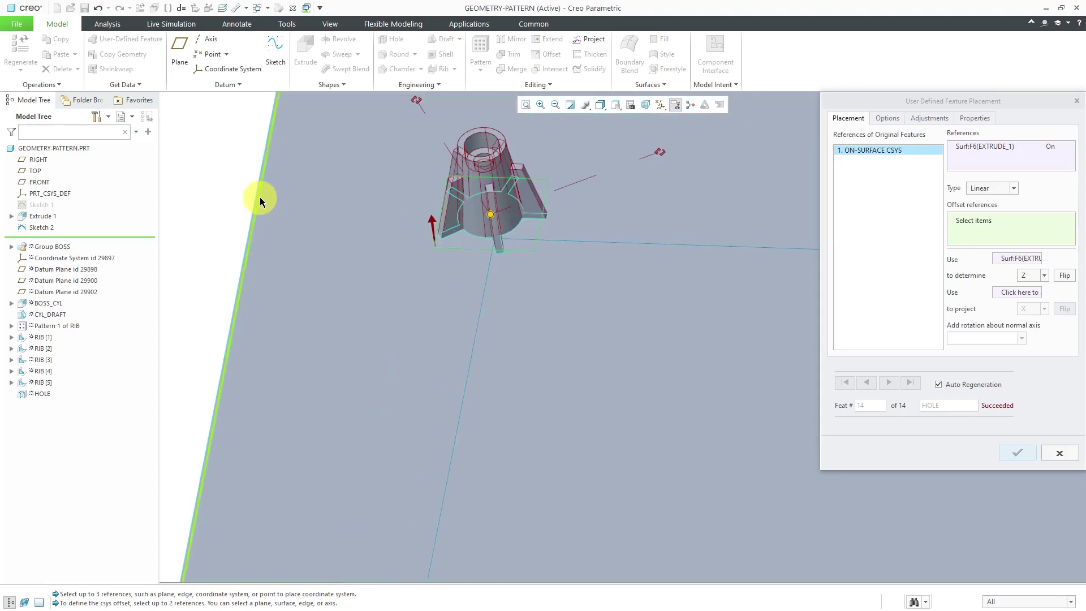
pyautogui.click(259, 199)
pyautogui.scroll(3, 272, 249)
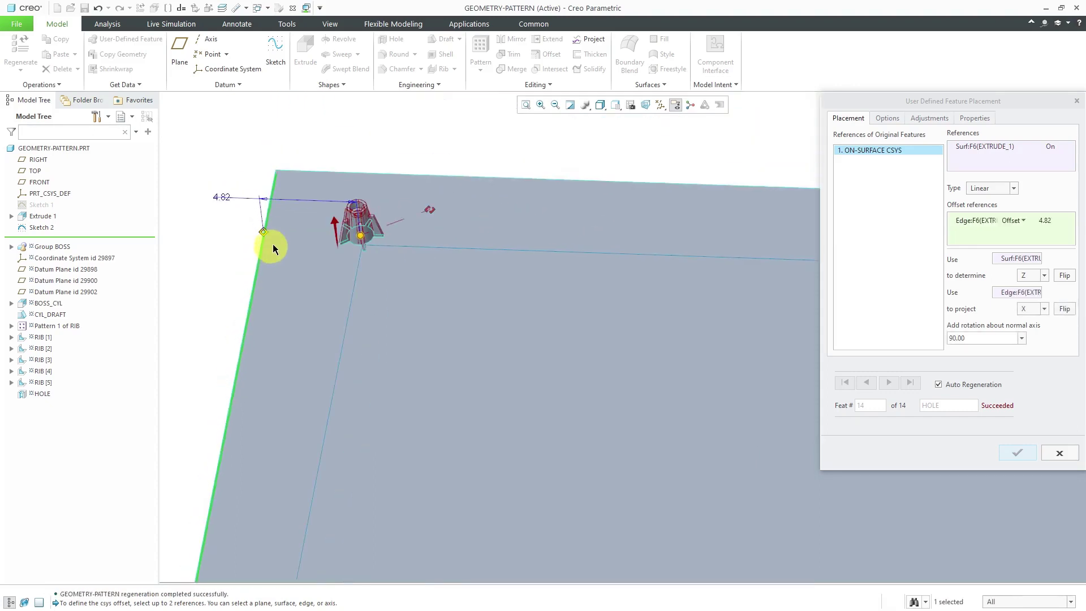
pyautogui.scroll(-3, 338, 177)
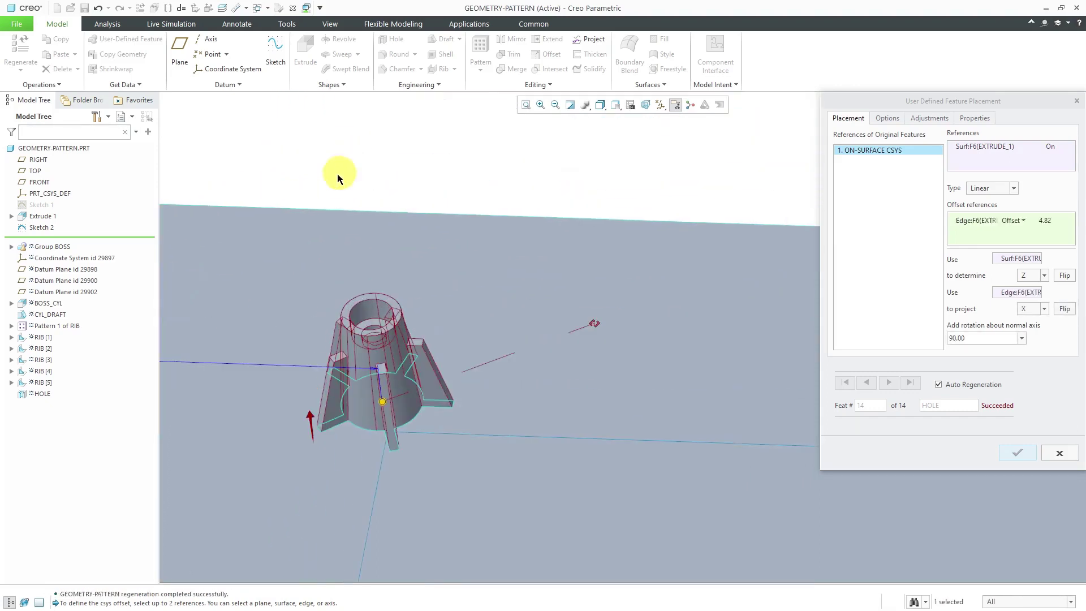
pyautogui.click(303, 214)
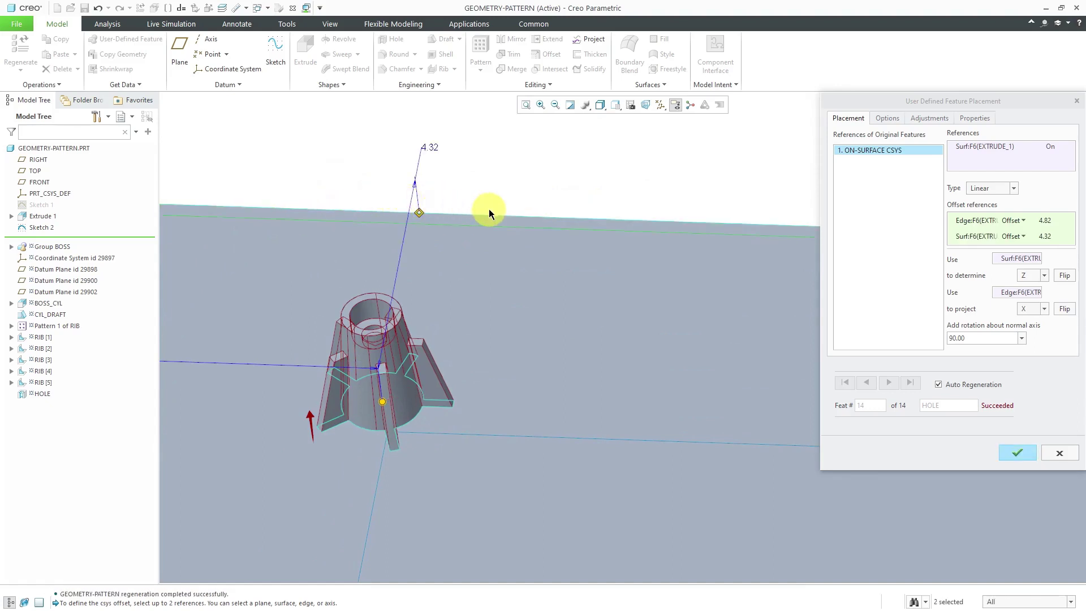
# Replace the left edge offset reference with the plate's left side surface
pyautogui.rightClick(989, 221)
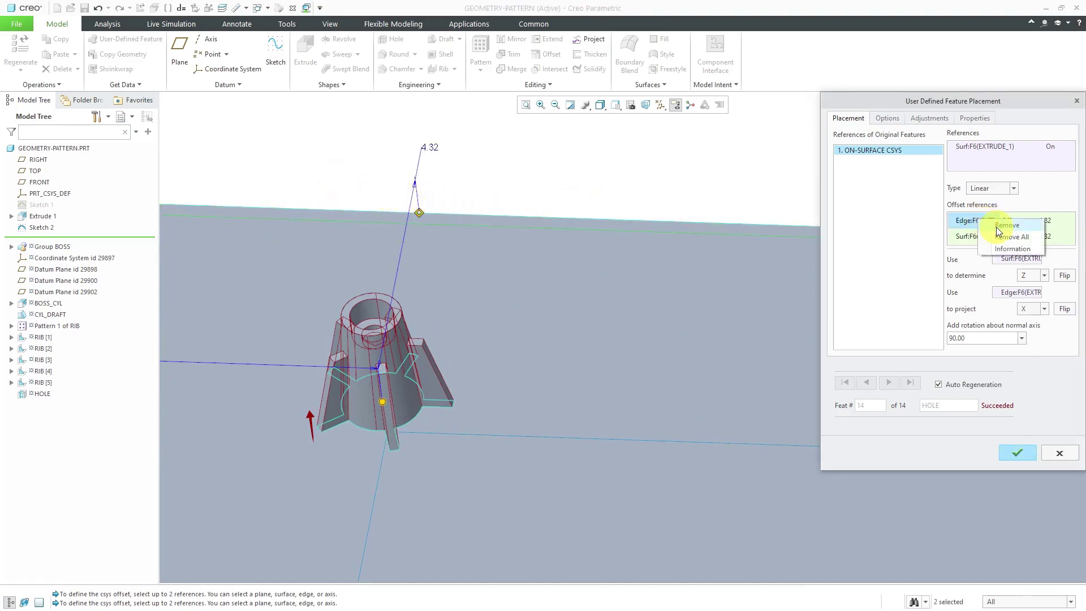
pyautogui.click(997, 226)
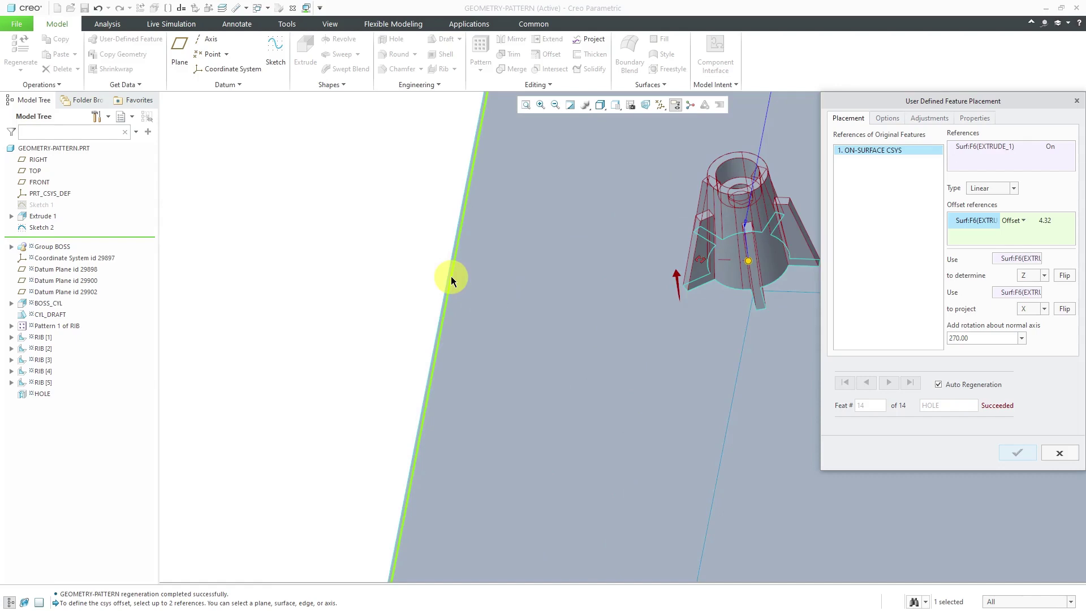
pyautogui.click(449, 276)
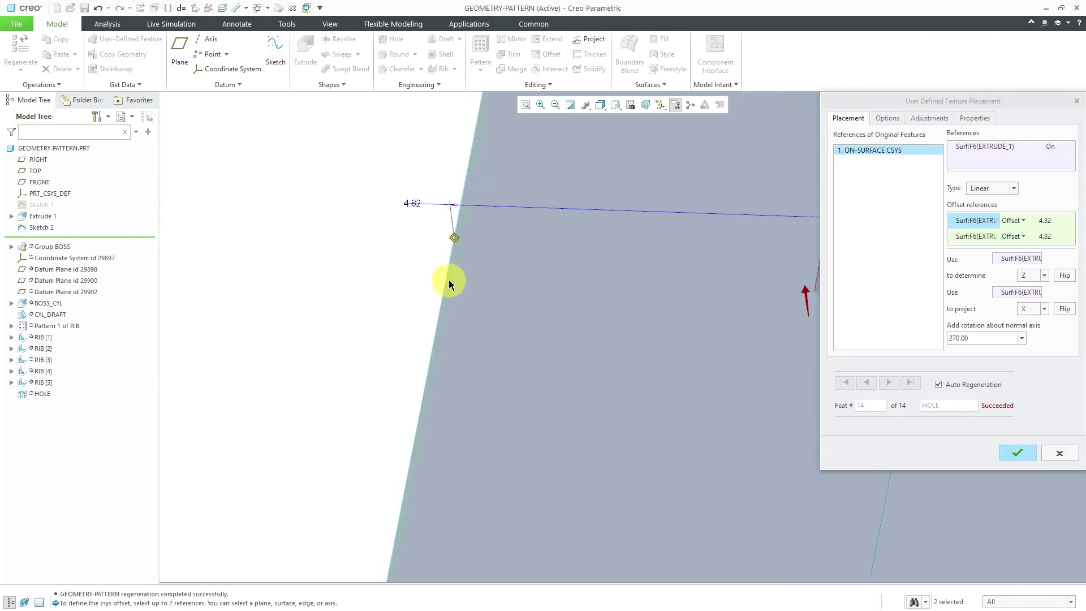
pyautogui.scroll(-2, 317, 280)
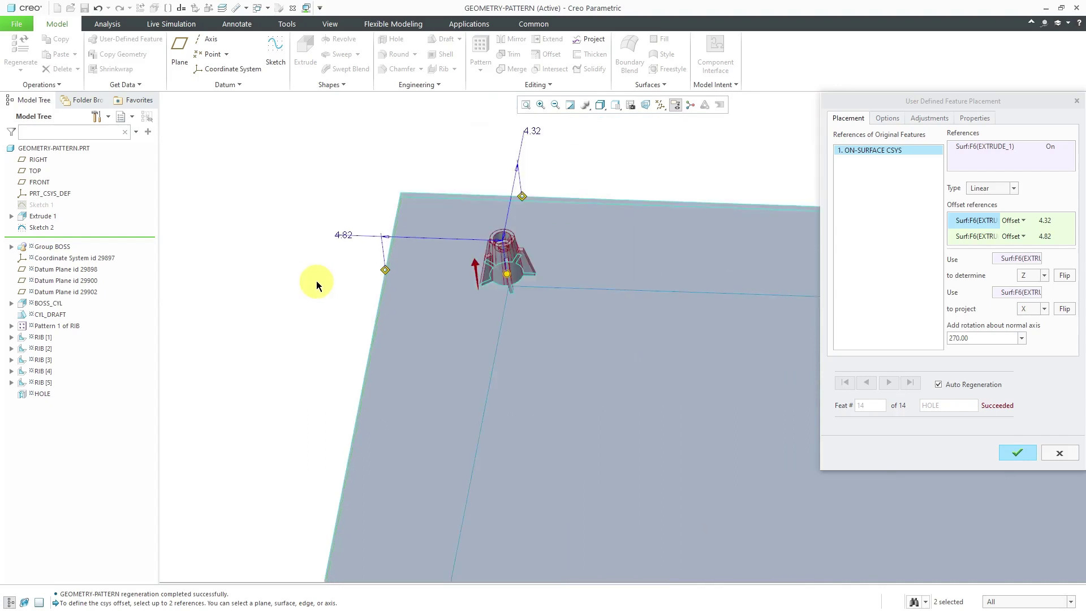
# Set both boss offsets to 5 and complete the UDF placement
pyautogui.doubleClick(534, 128)
pyautogui.write('5')
pyautogui.press('Return')
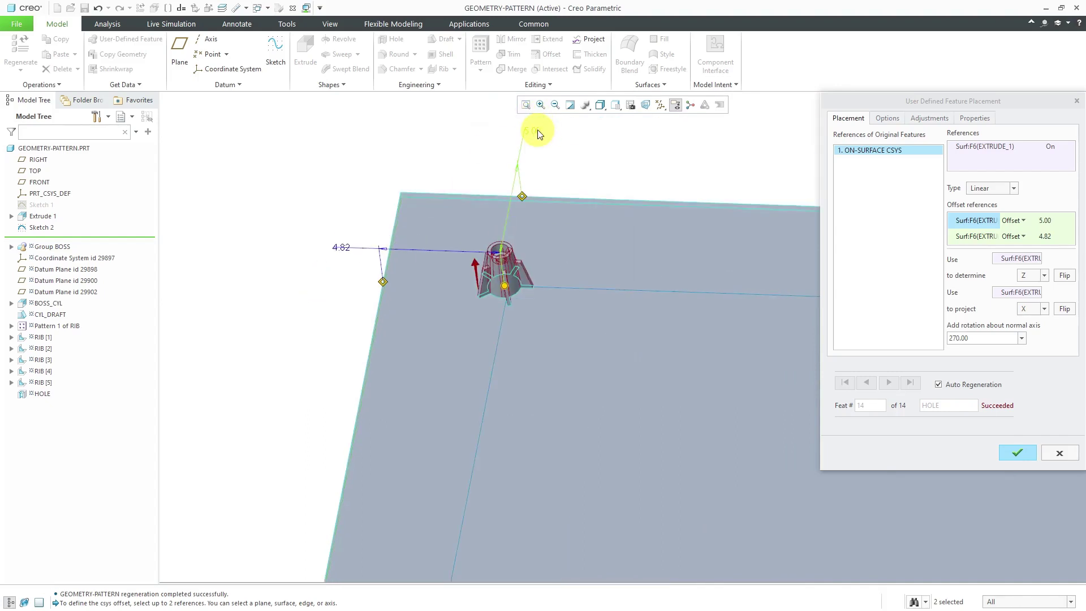
pyautogui.doubleClick(339, 247)
pyautogui.write('5')
pyautogui.press('Return')
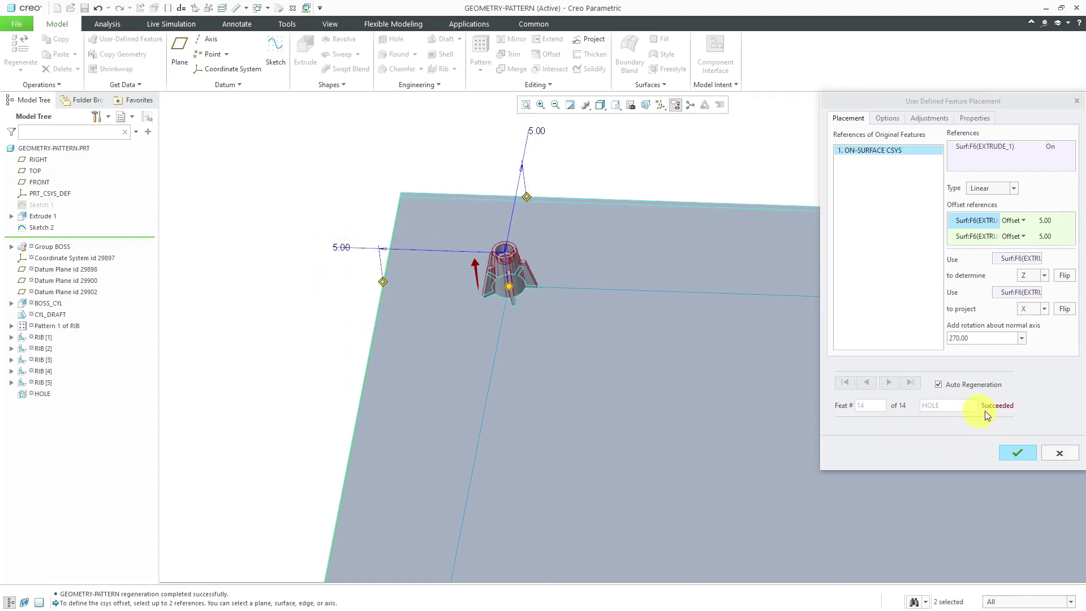
pyautogui.click(1018, 453)
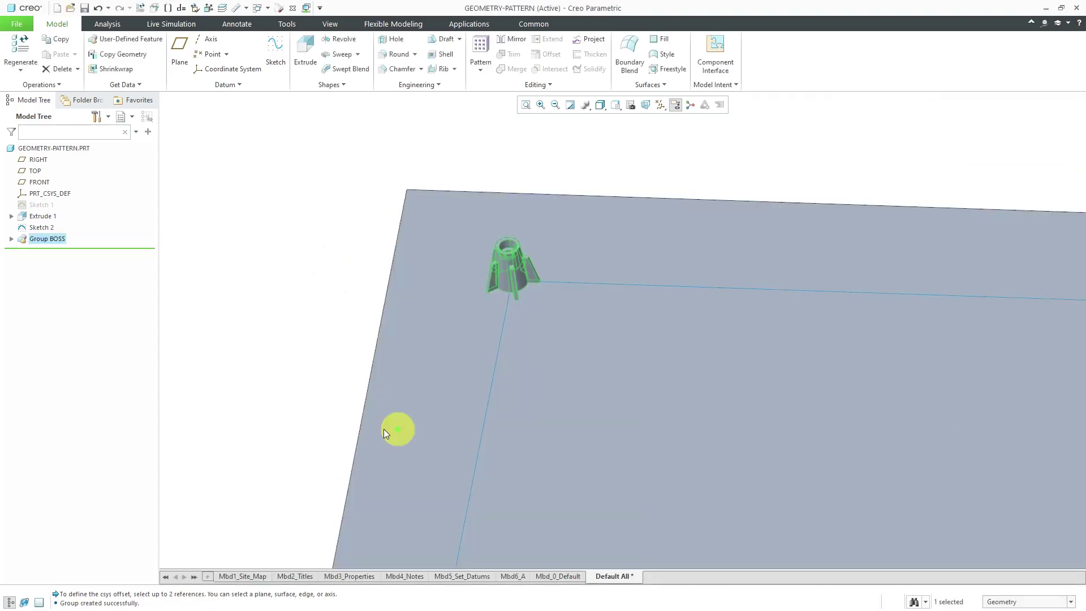
# Expand the BOSS group in the model tree to examine its features, including the rib pattern
pyautogui.click(10, 240)
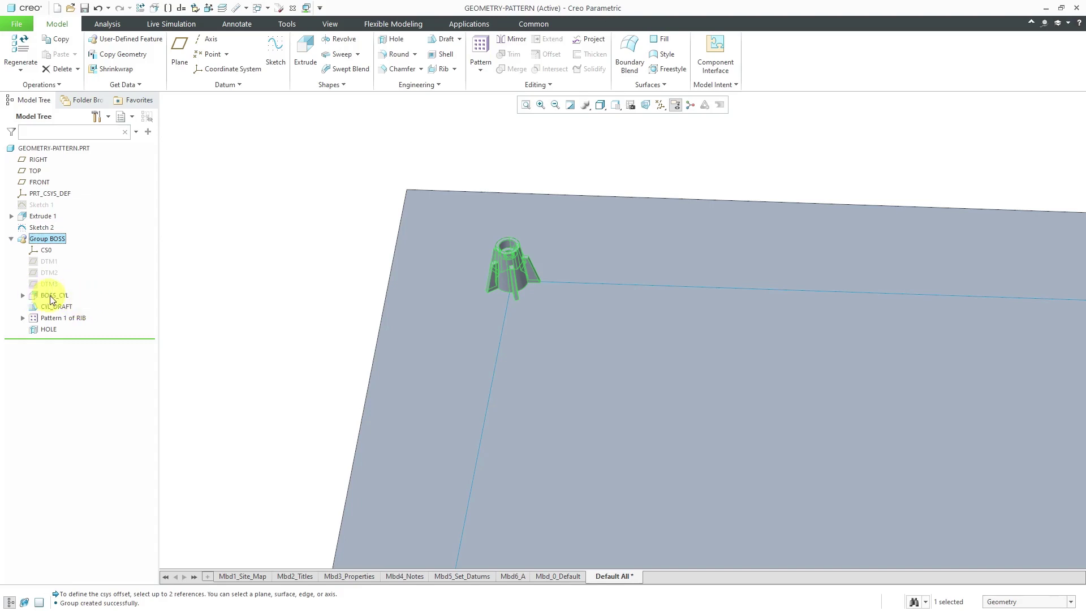
pyautogui.click(23, 318)
pyautogui.click(23, 318)
pyautogui.click(199, 249)
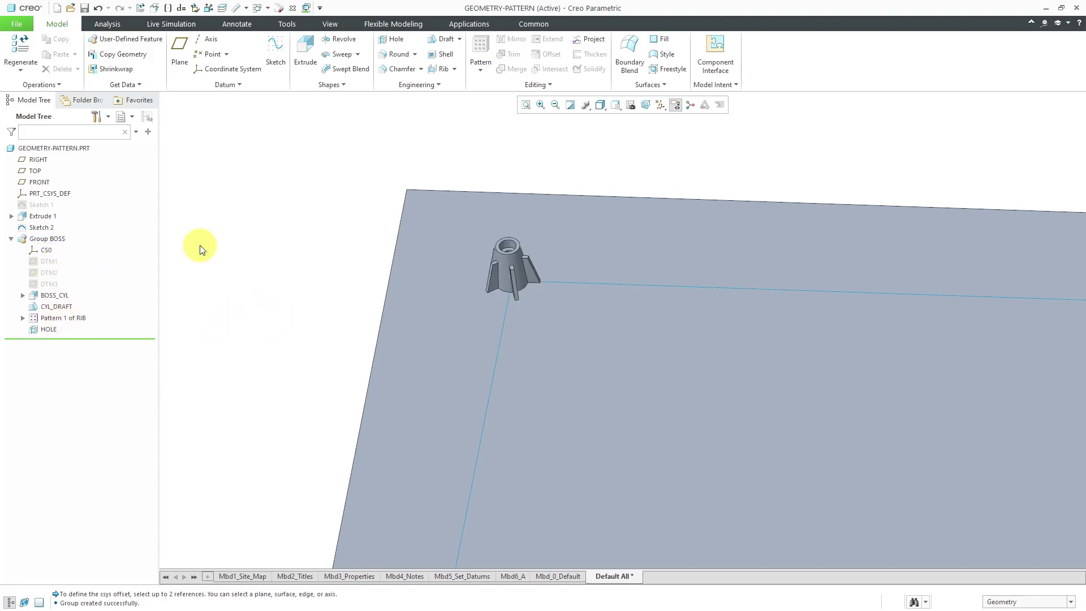
# Start a pattern of the BOSS group, set its type to Curve, and select Sketch 2 as the curve to follow
pyautogui.click(54, 241)
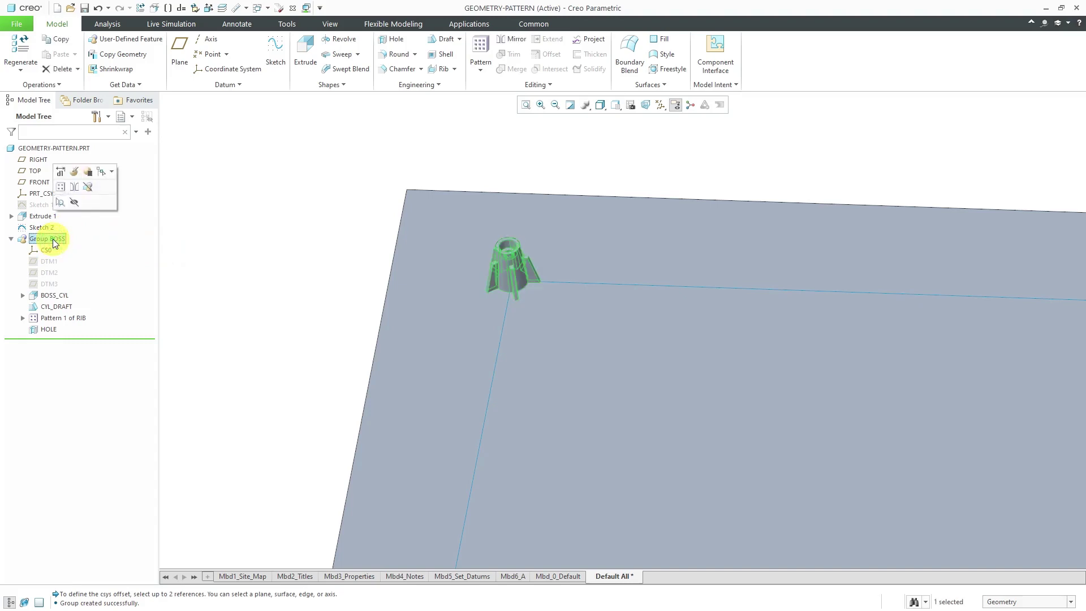
pyautogui.click(61, 187)
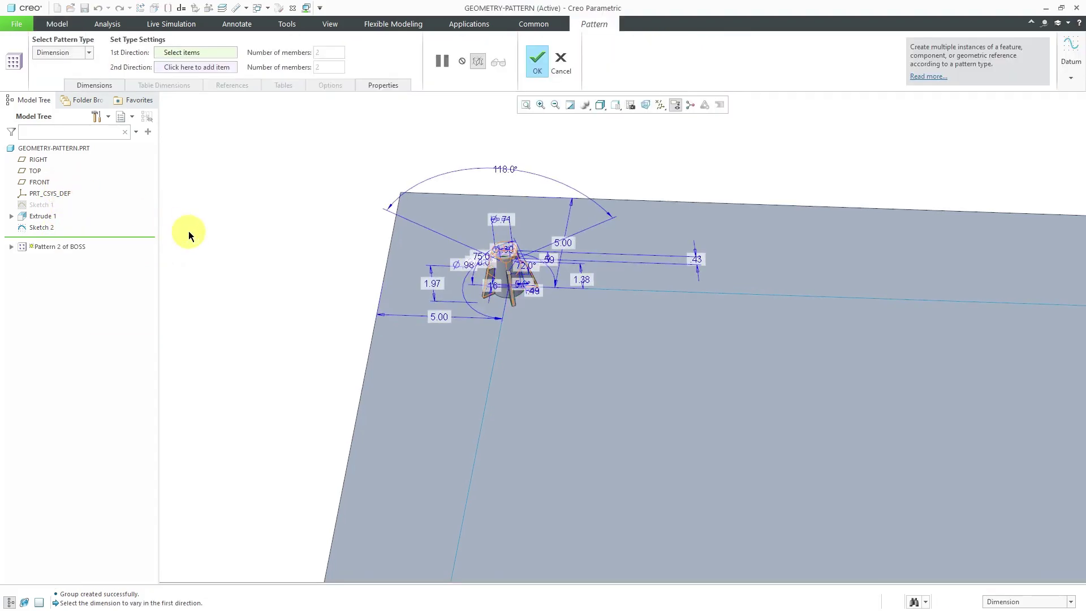
pyautogui.rightClick(221, 233)
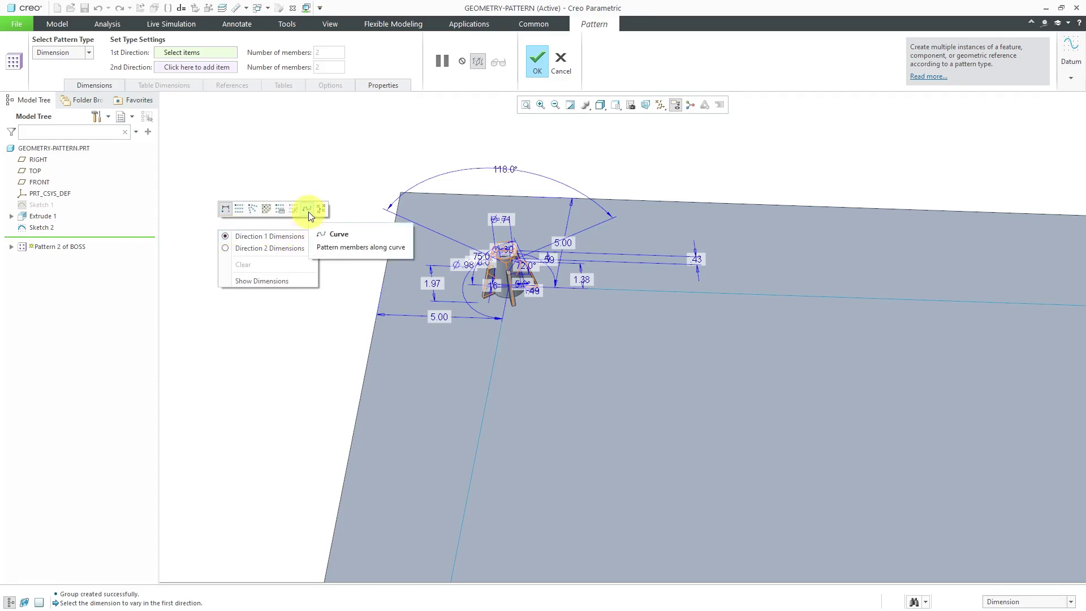
pyautogui.click(89, 53)
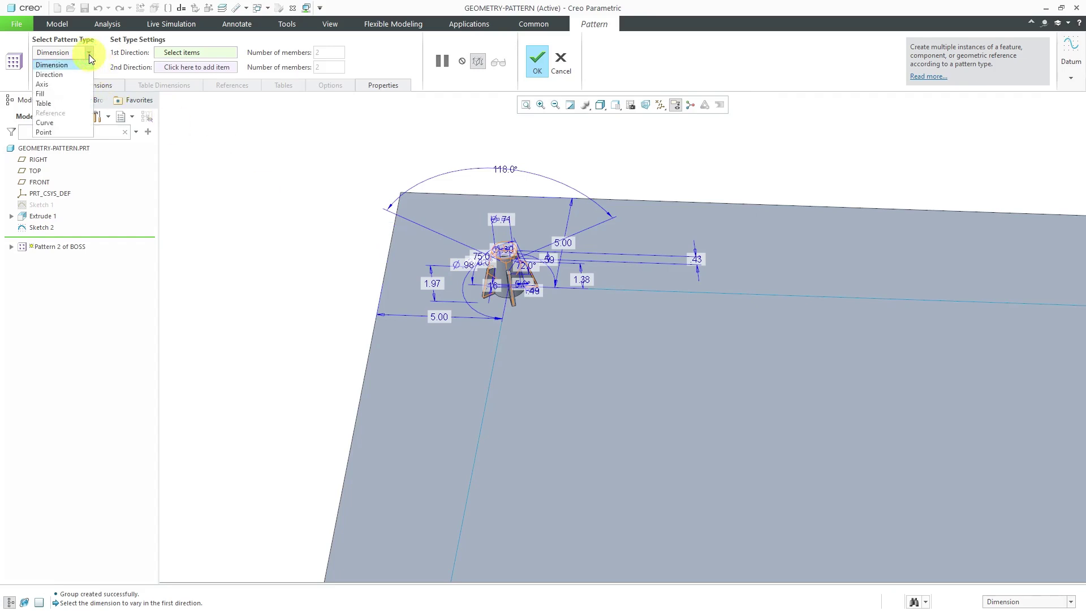
pyautogui.click(273, 225)
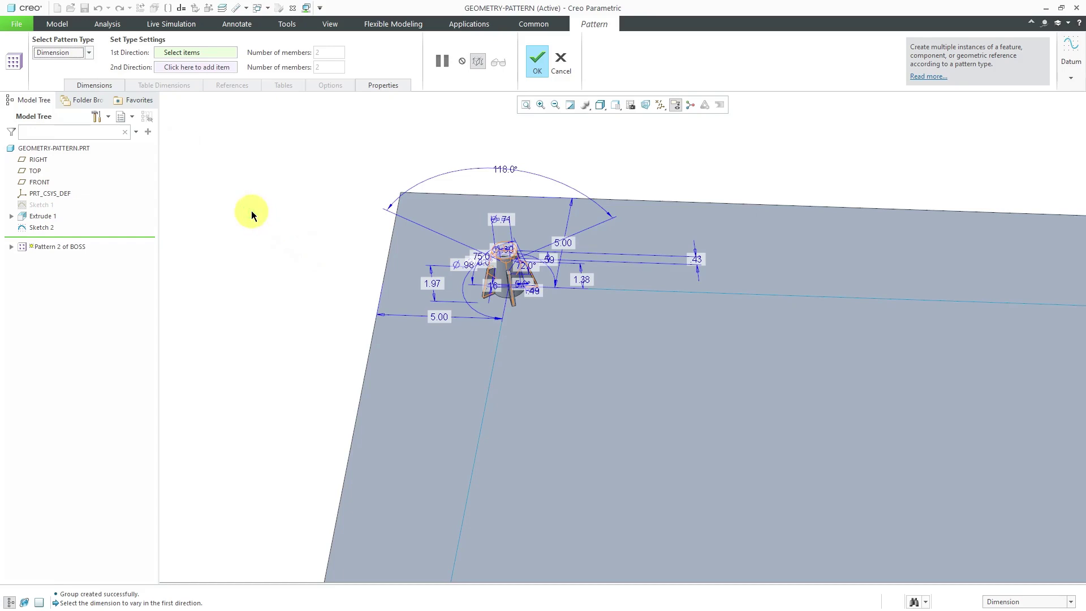
pyautogui.rightClick(251, 212)
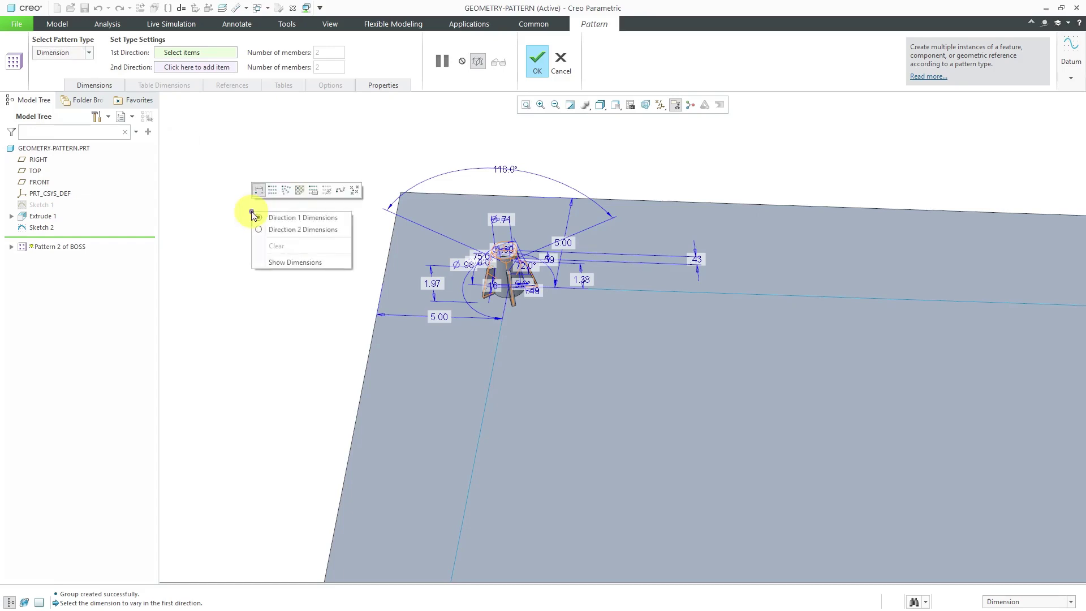
pyautogui.click(340, 192)
pyautogui.click(647, 291)
pyautogui.scroll(-8, 364, 252)
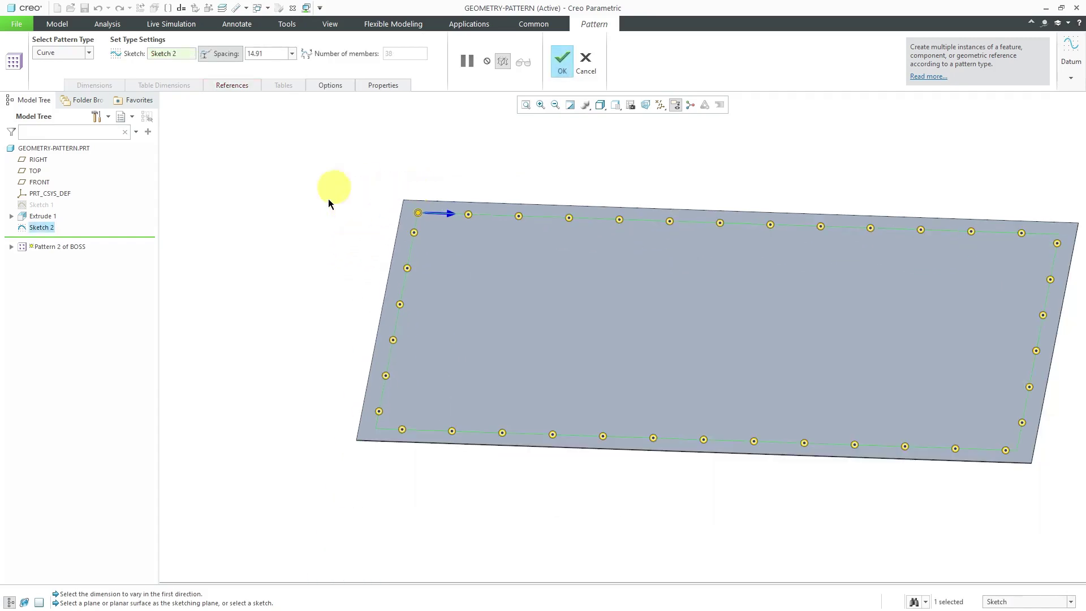
# Set the curve pattern's spacing to 10 and create the boss pattern
pyautogui.doubleClick(272, 56)
pyautogui.write('10')
pyautogui.press('Return')
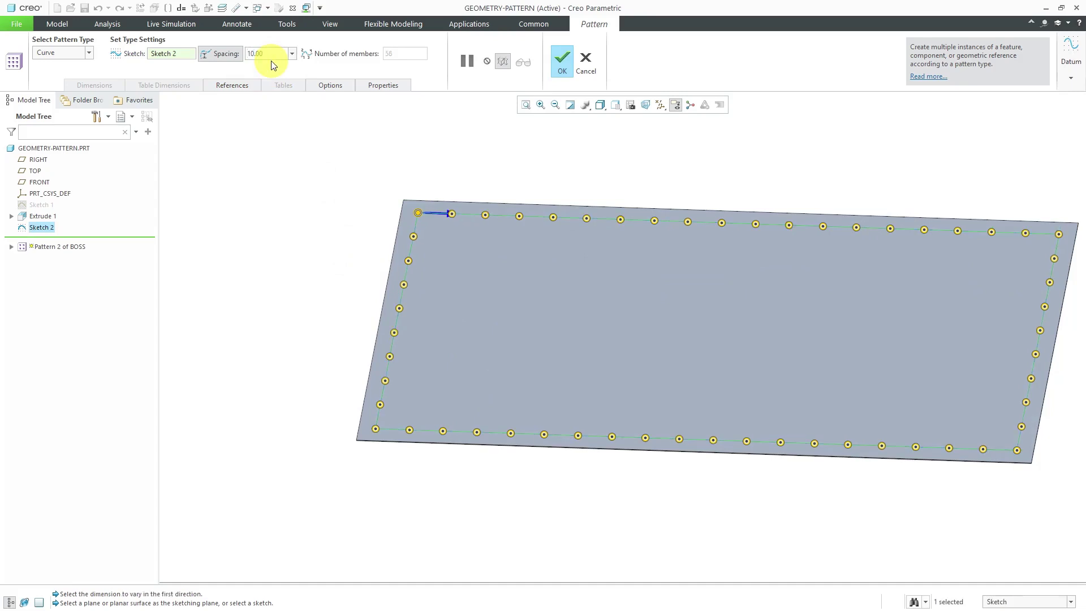
pyautogui.middleClick(278, 187)
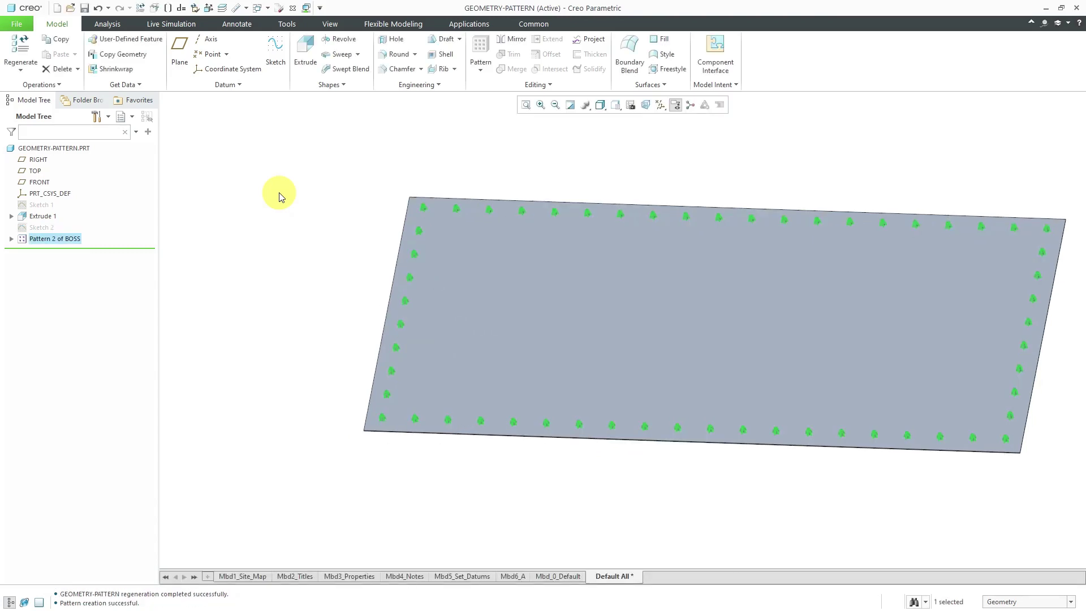
# Open the BOSS pattern's definition to review its regeneration options, and close it without changes
pyautogui.click(72, 243)
pyautogui.rightClick(72, 242)
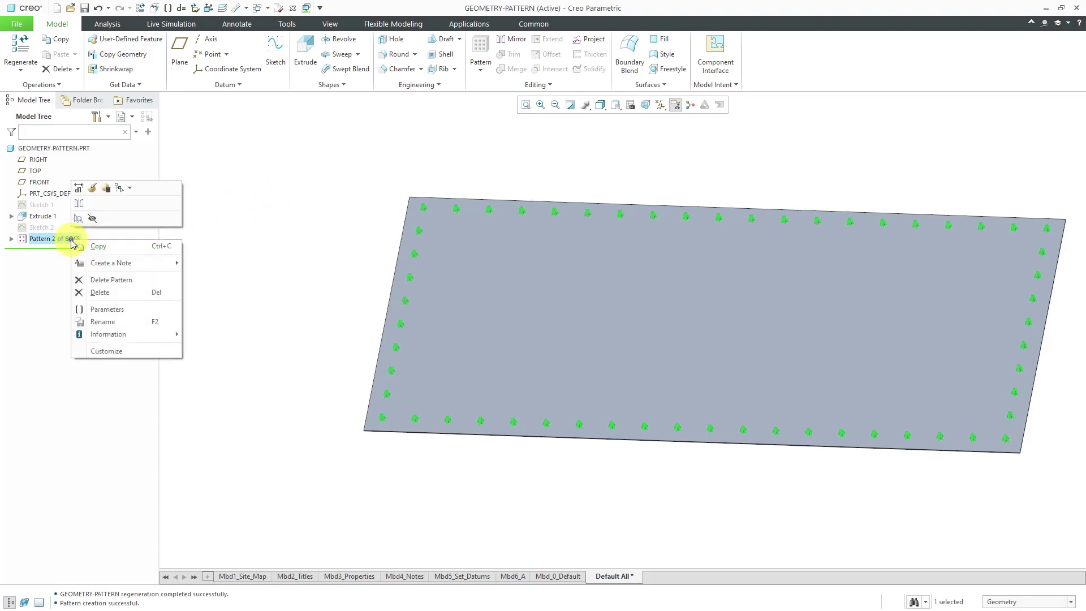
pyautogui.click(94, 190)
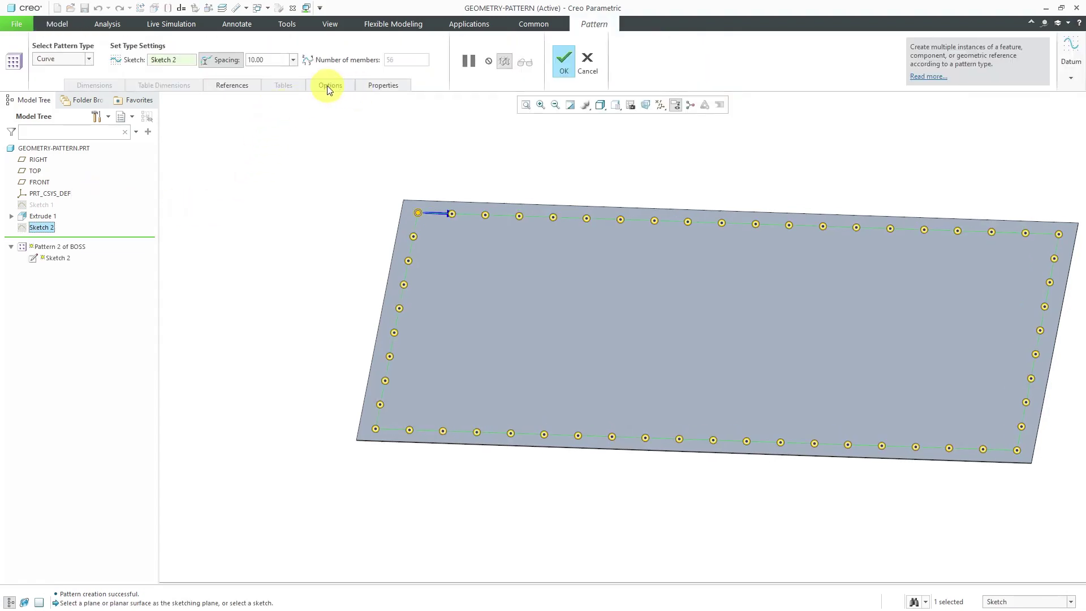
pyautogui.click(328, 85)
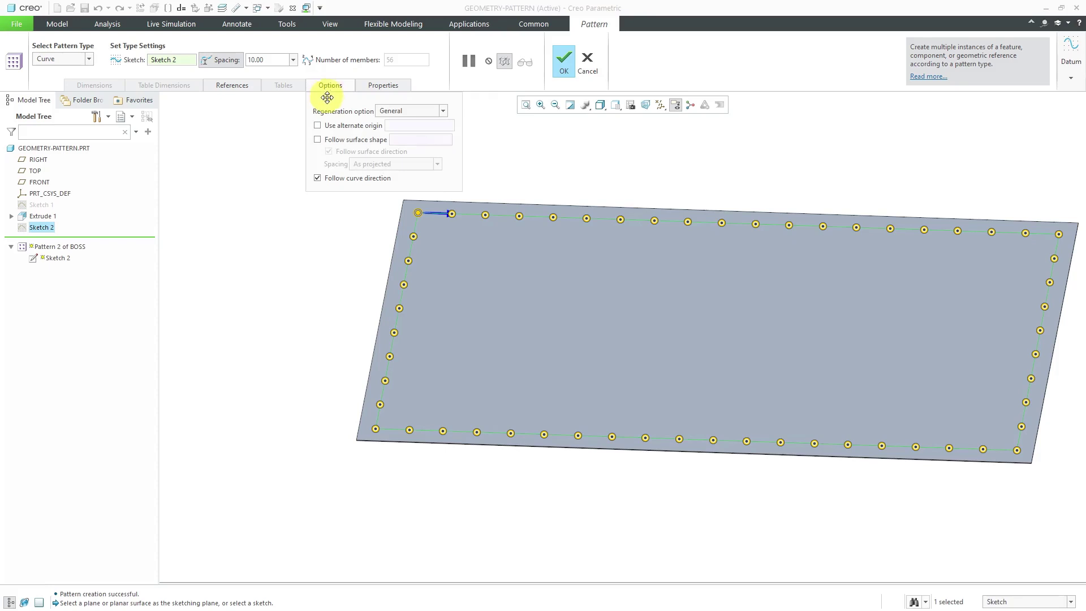
pyautogui.click(444, 111)
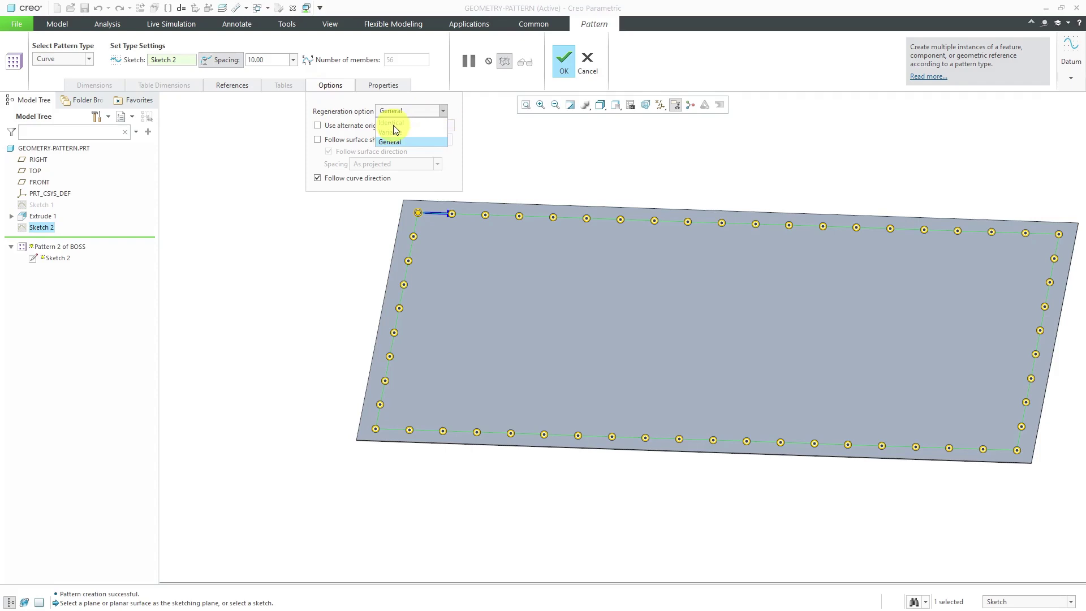
pyautogui.click(238, 120)
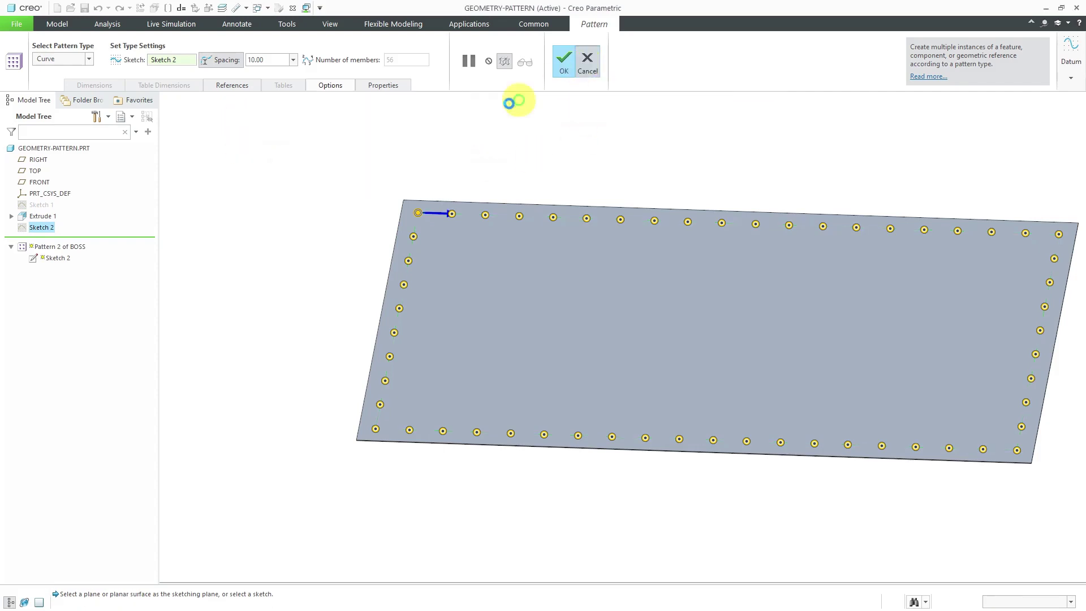
pyautogui.click(352, 156)
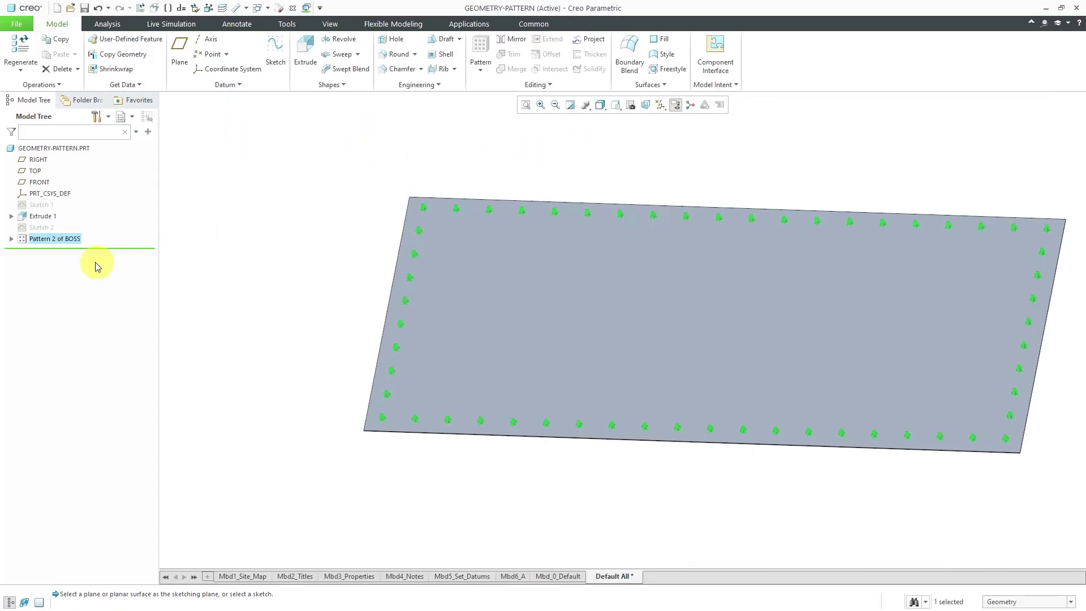
# Delete the pattern of BOSS while keeping the original BOSS group
pyautogui.rightClick(62, 240)
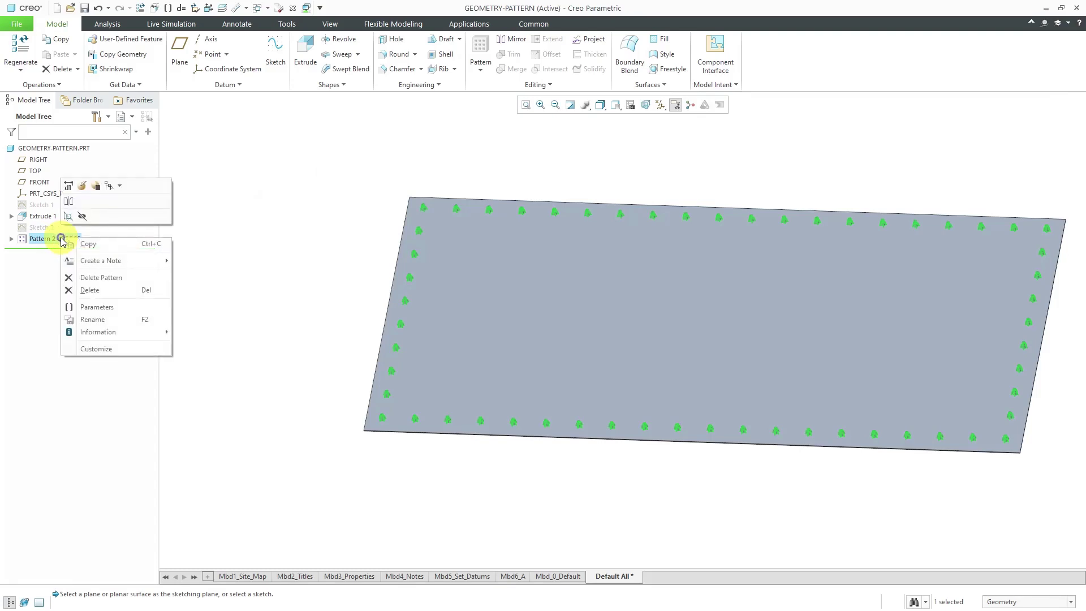
pyautogui.click(113, 280)
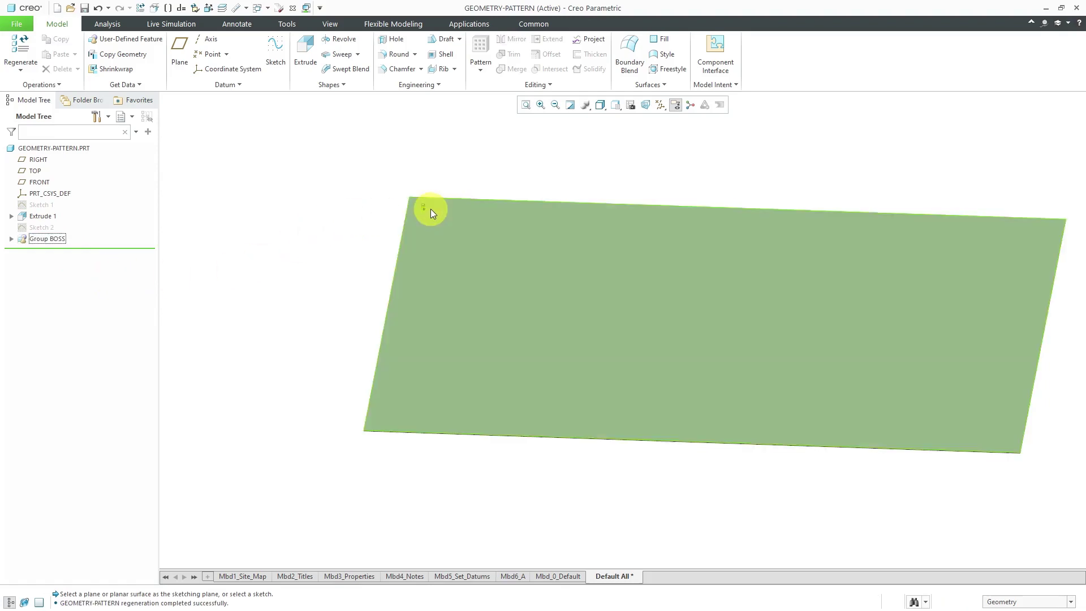
# Select all boss surfaces by seed and boundary, using the boss's top ring face as seed and the plate's top face as boundary
pyautogui.scroll(5, 419, 209)
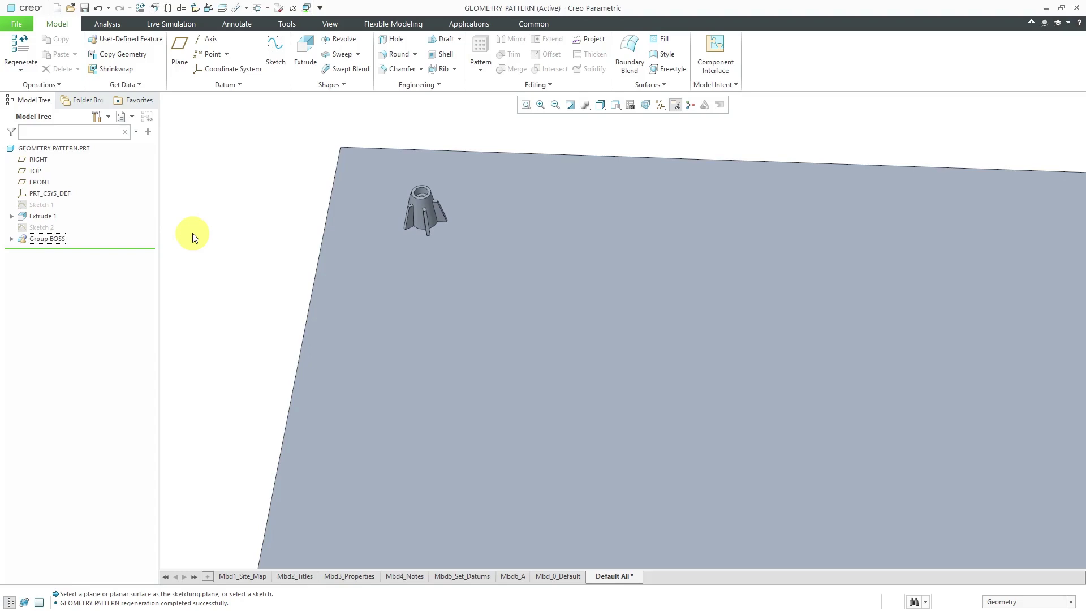
pyautogui.scroll(3, 419, 150)
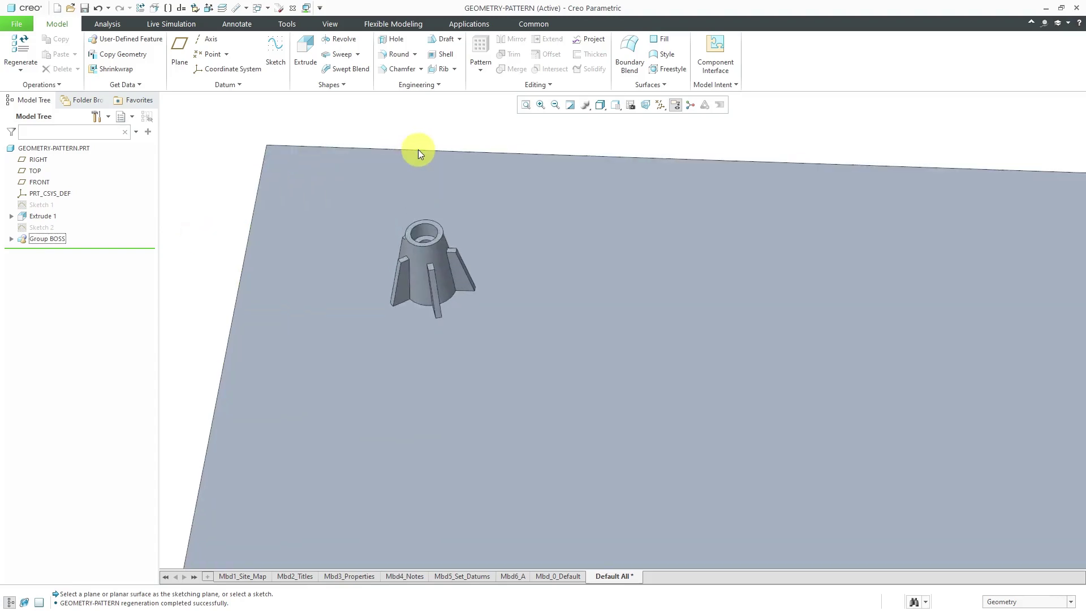
pyautogui.scroll(2, 418, 149)
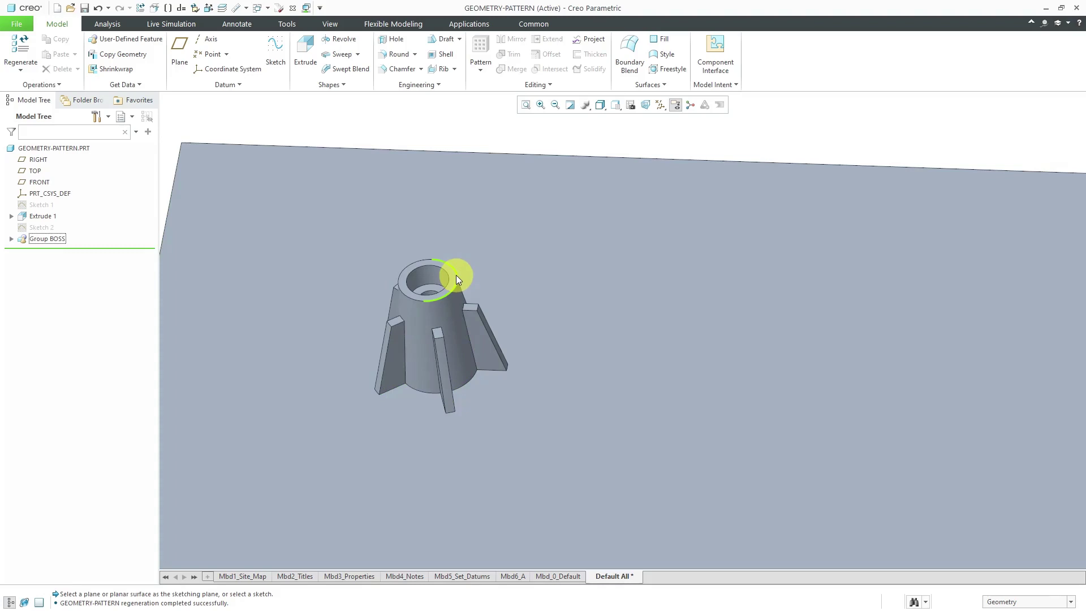
pyautogui.scroll(2, 455, 276)
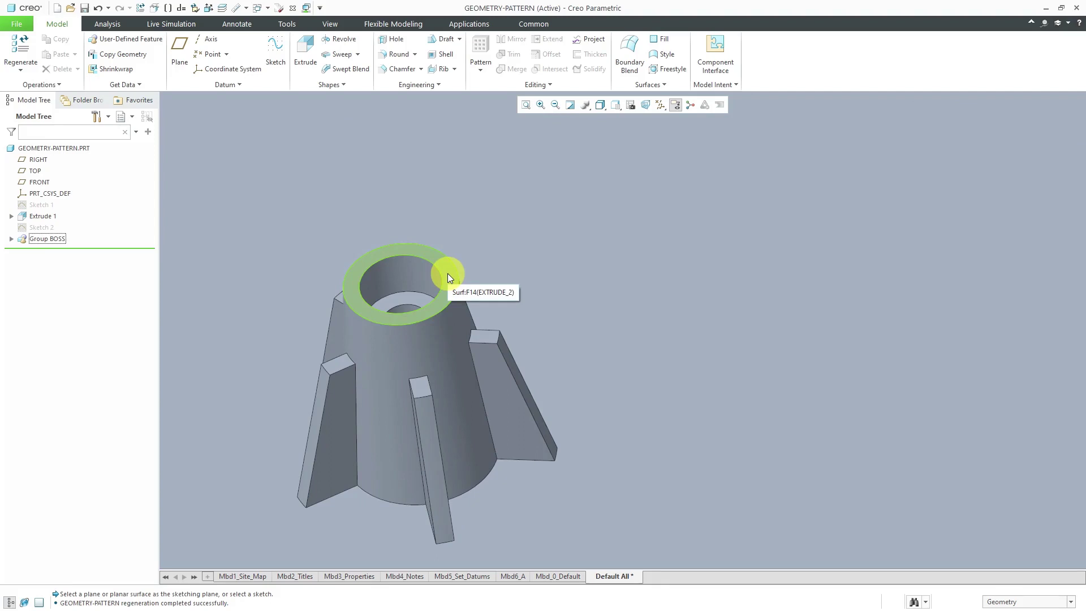
pyautogui.click(447, 275)
pyautogui.scroll(-4, 446, 275)
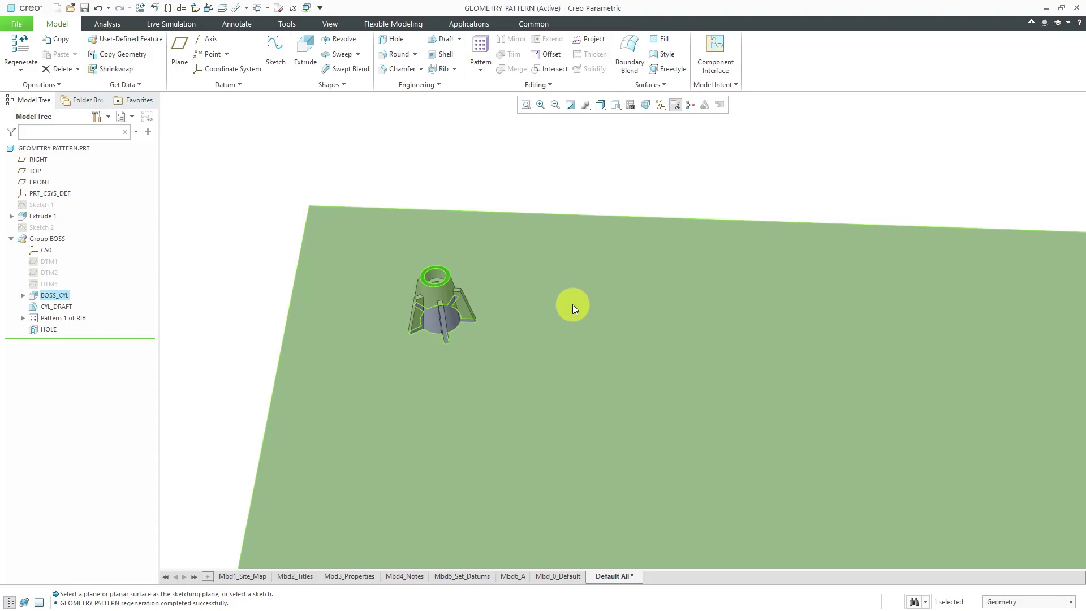
pyautogui.click(573, 305)
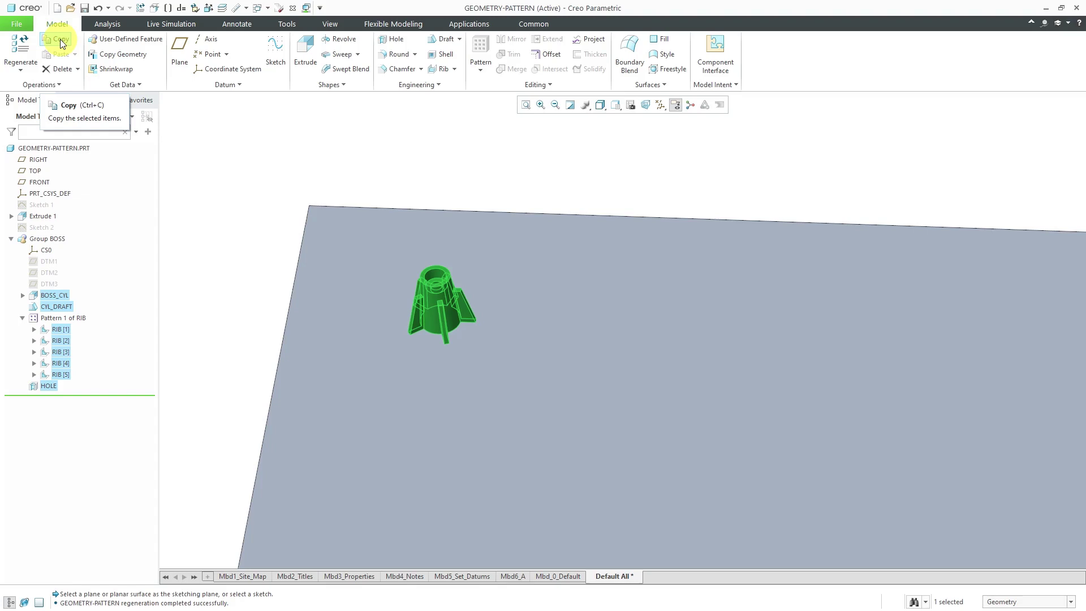
# Copy the selected boss surfaces, review the available paste and pattern commands, and clear the selection
pyautogui.click(61, 41)
pyautogui.click(74, 54)
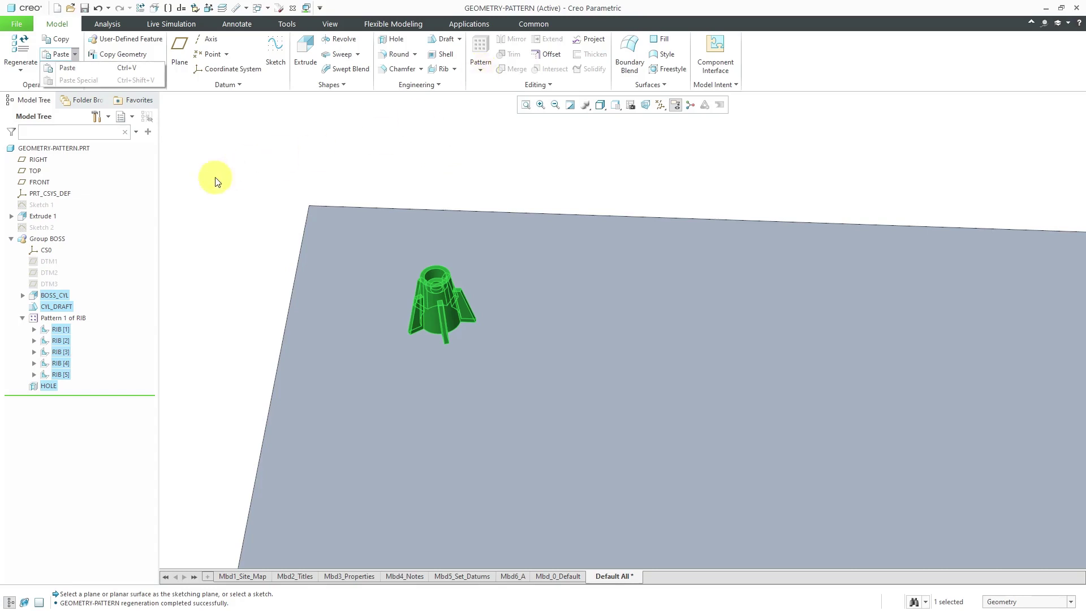
pyautogui.click(482, 72)
pyautogui.click(481, 71)
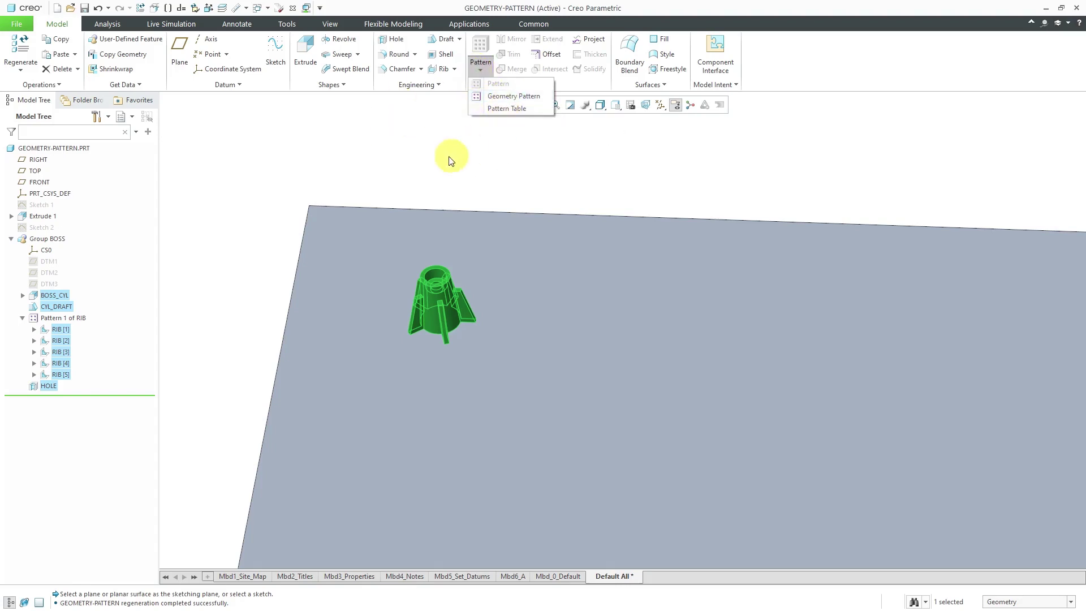
pyautogui.click(386, 155)
pyautogui.click(386, 154)
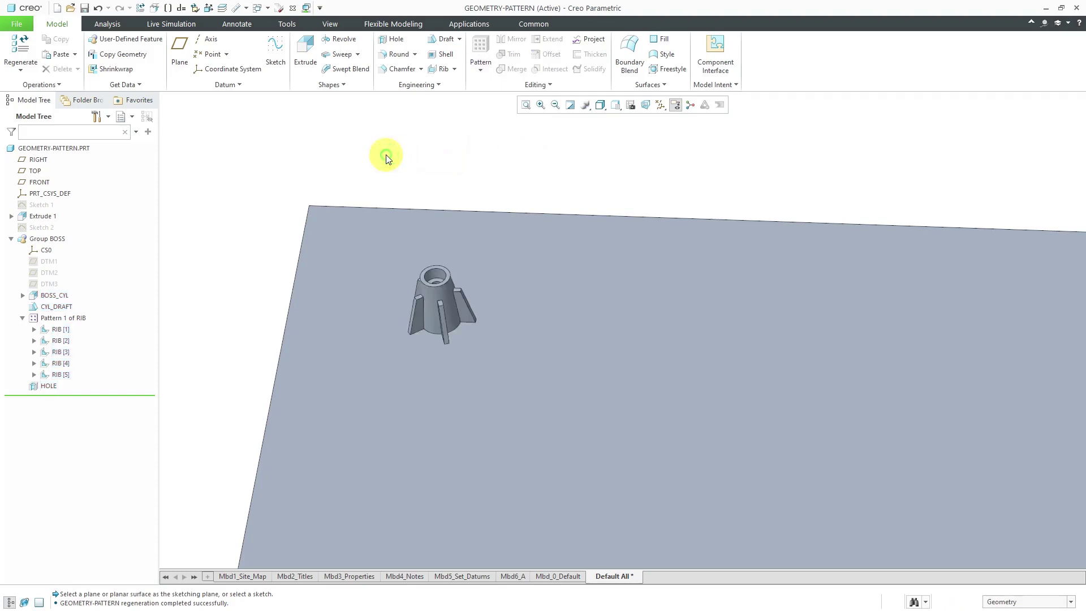
# Review which pattern and editing commands are available with nothing selected
pyautogui.click(482, 72)
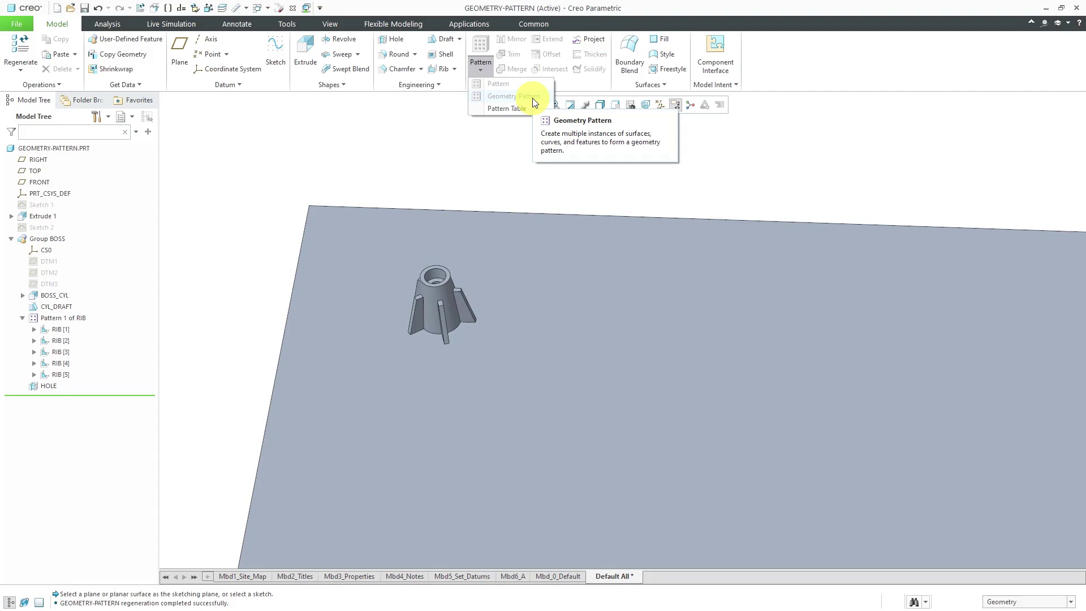
pyautogui.click(431, 158)
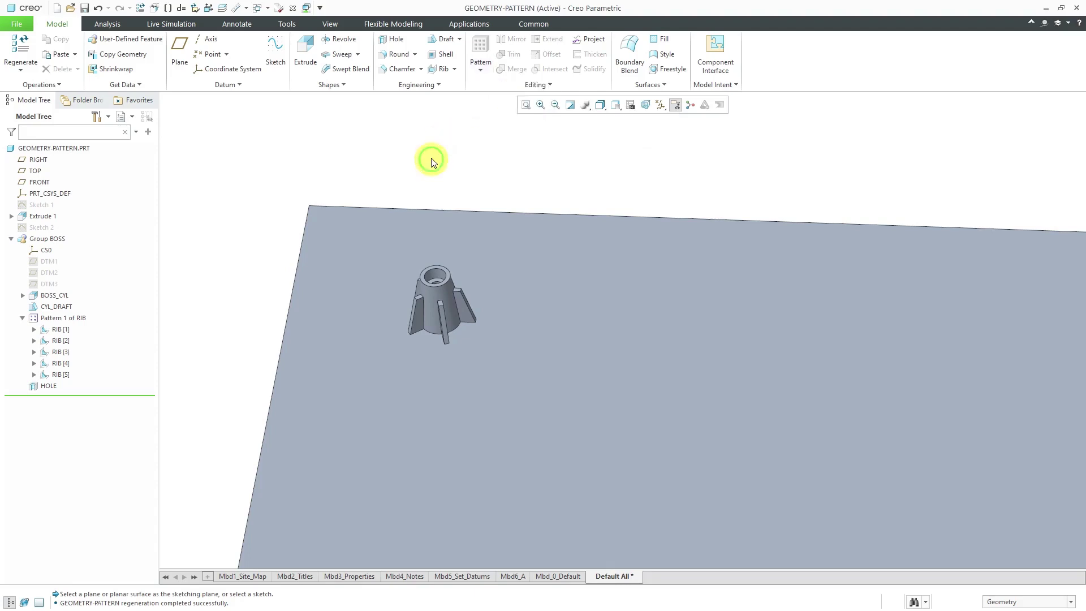
pyautogui.click(550, 85)
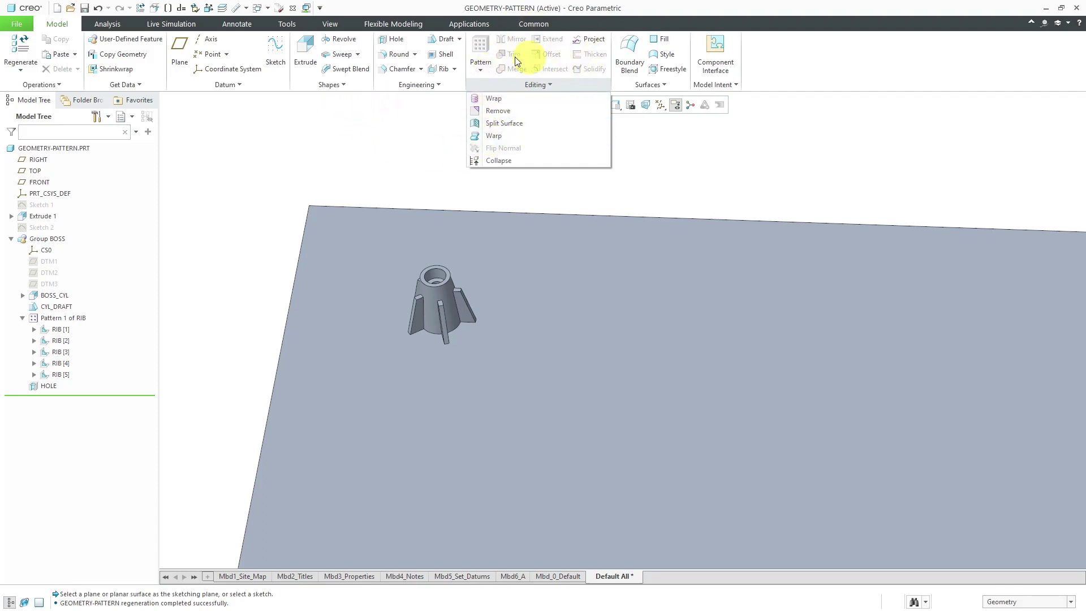
pyautogui.click(425, 118)
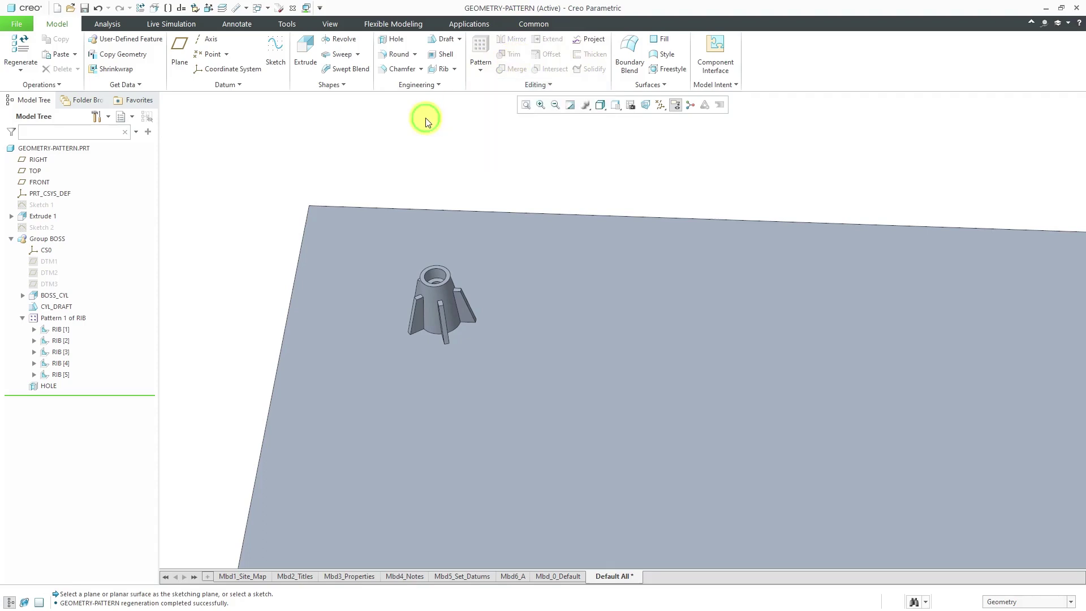
# Start a Geometry Pattern of all boss surfaces, selected with the boss's top ring face as seed and the plate face as boundary
pyautogui.scroll(5, 443, 285)
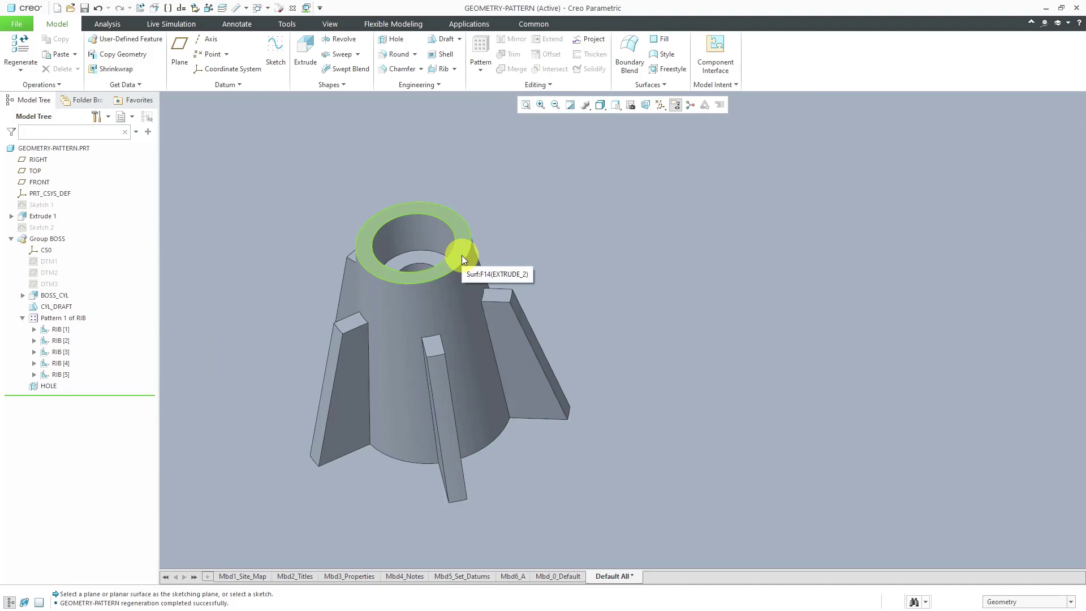
pyautogui.click(462, 255)
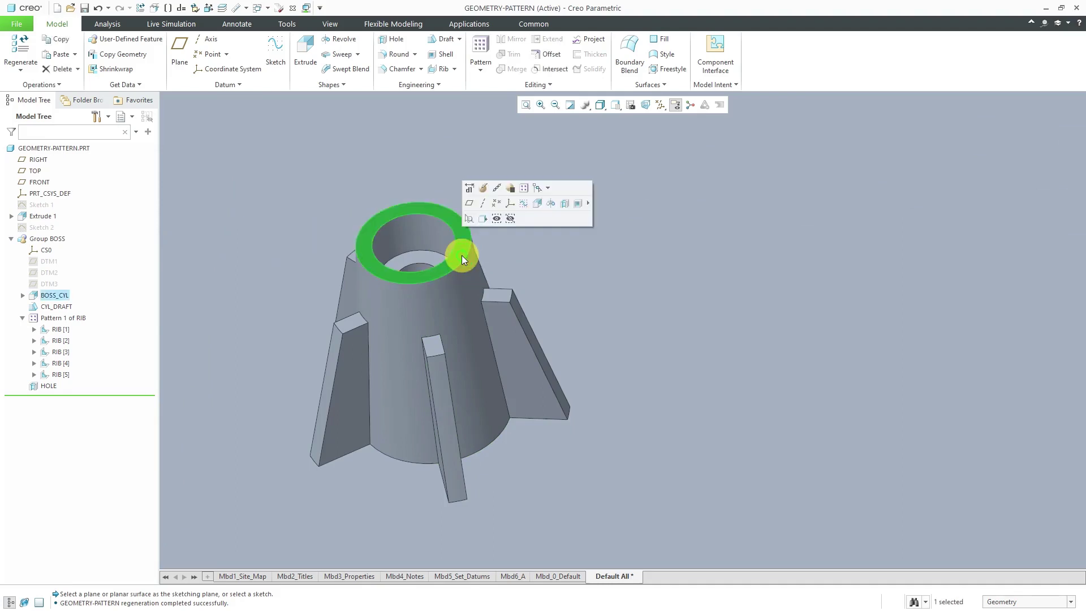
pyautogui.click(583, 276)
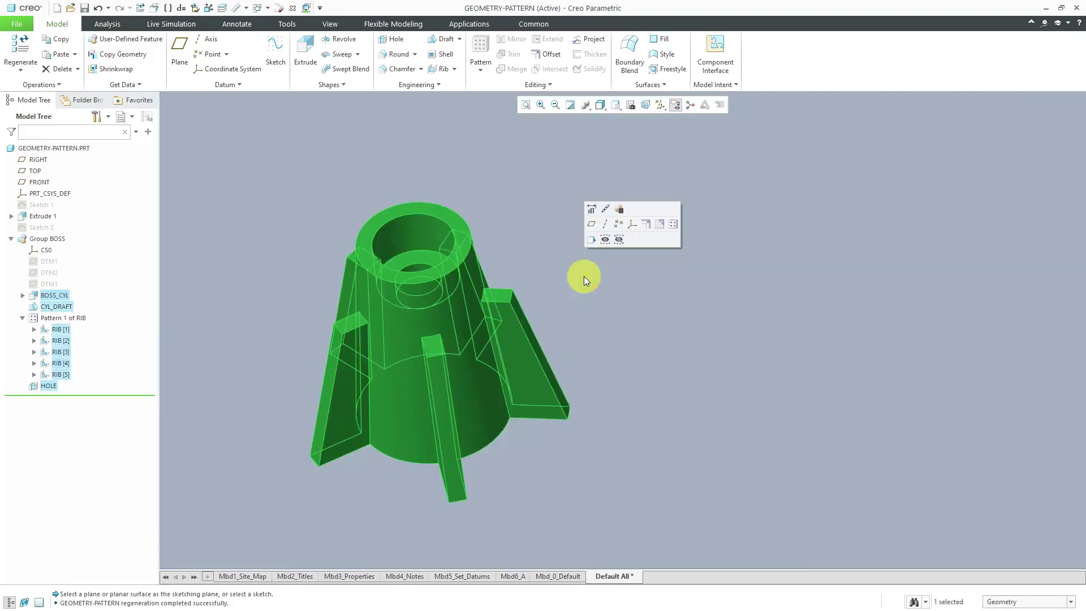
pyautogui.scroll(-5, 469, 296)
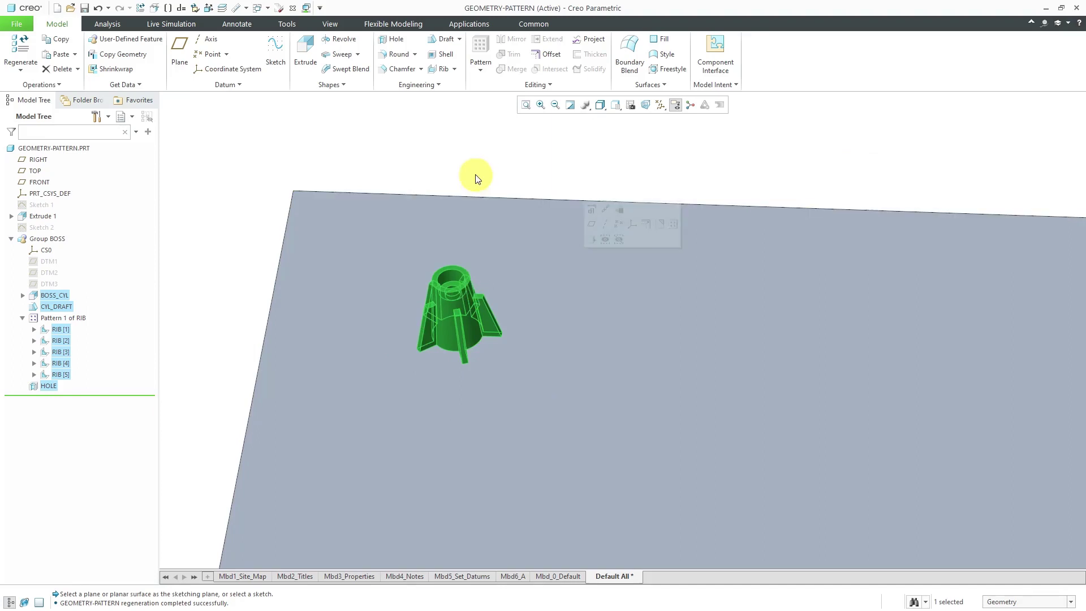
pyautogui.click(484, 70)
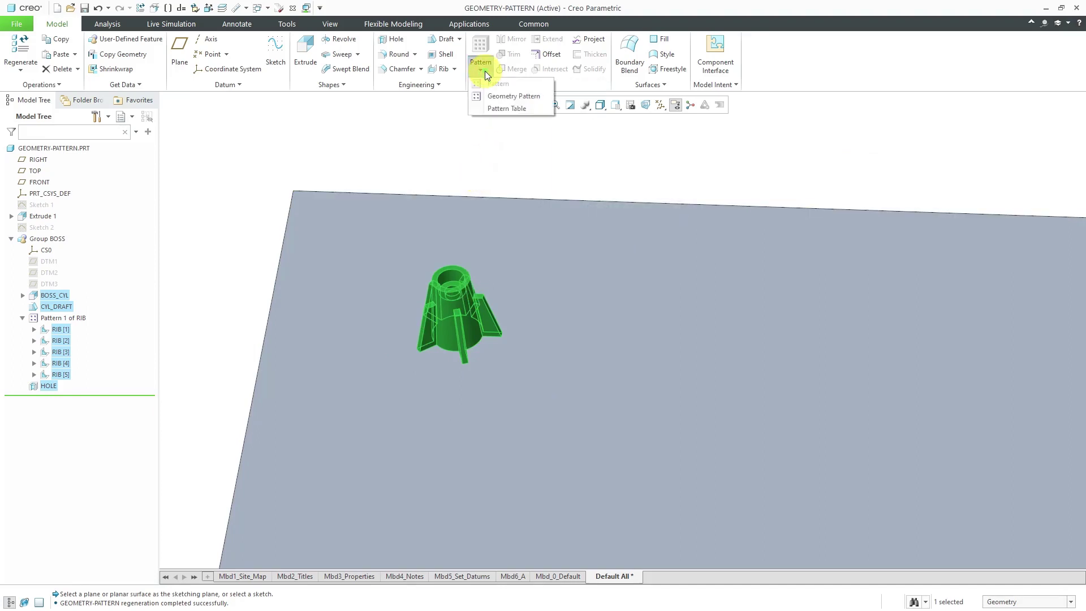
pyautogui.click(506, 97)
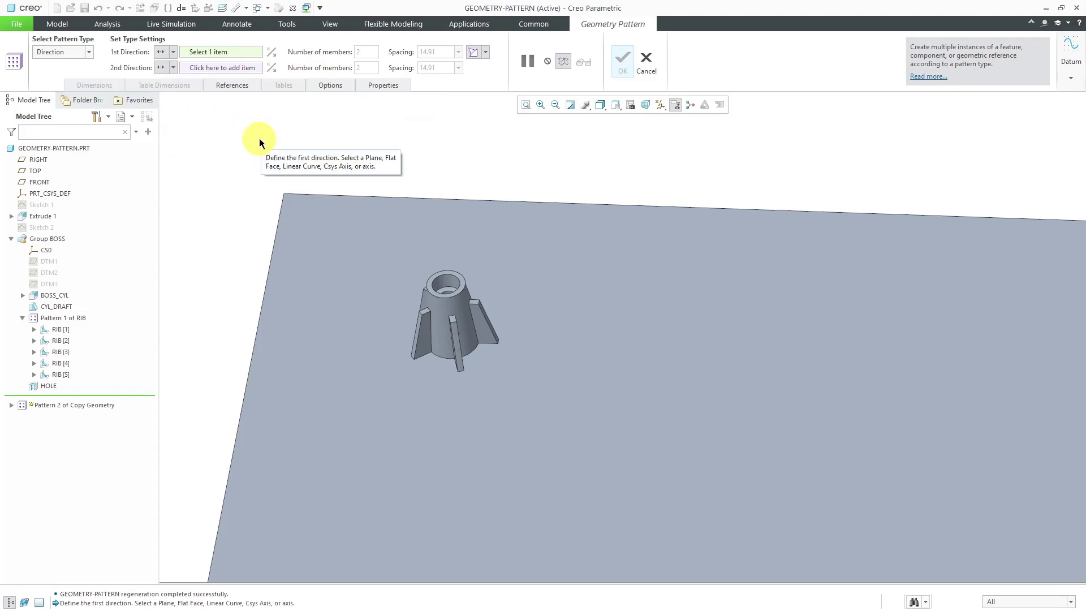
# Set the geometry pattern's type to Curve and select Sketch 2 as the curve to follow
pyautogui.click(90, 53)
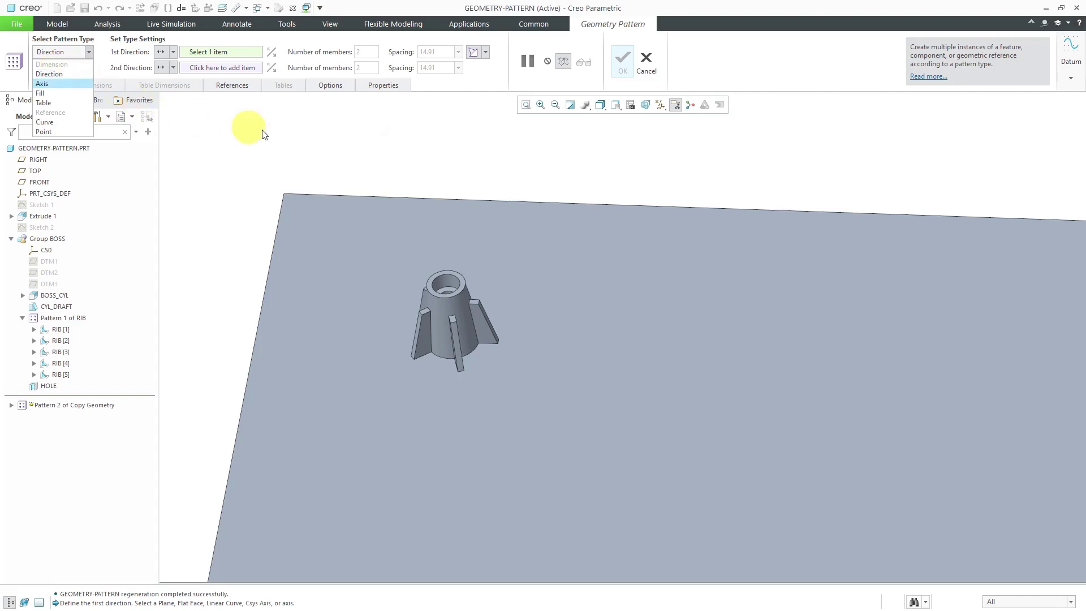
pyautogui.click(452, 149)
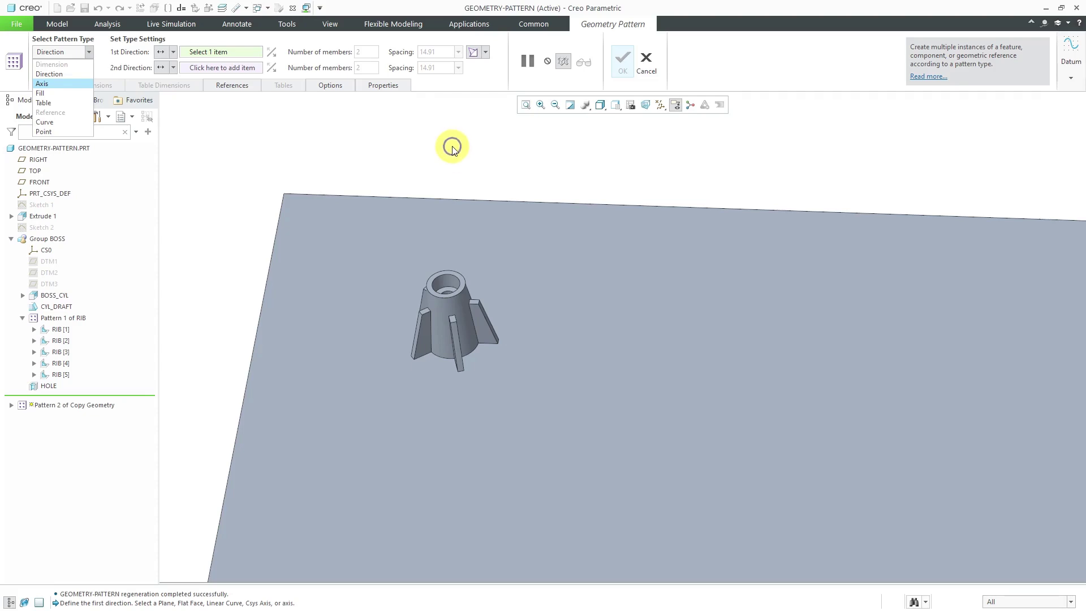
pyautogui.click(90, 52)
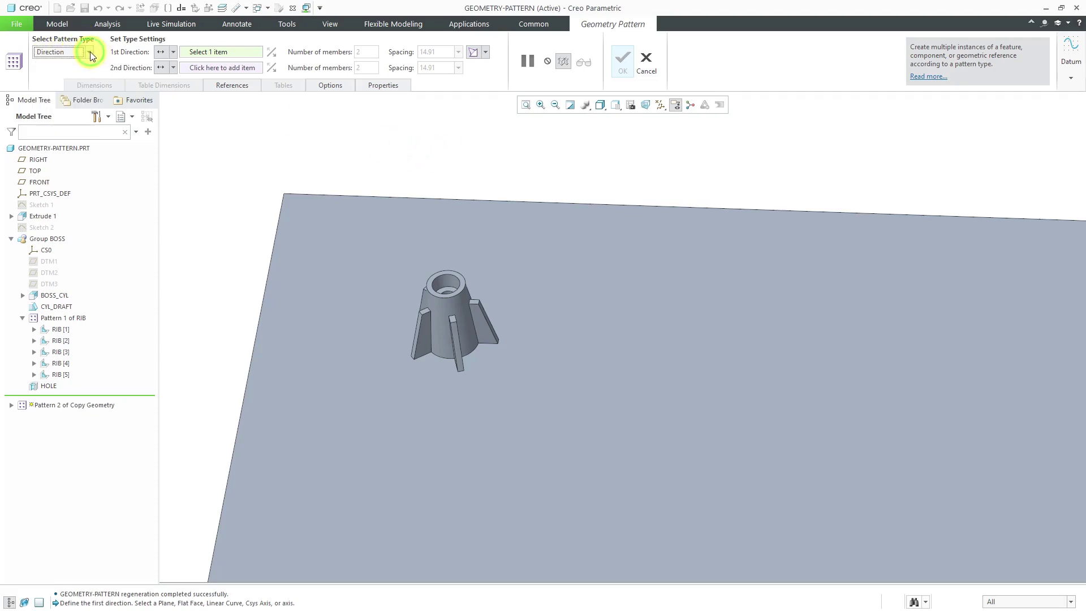
pyautogui.rightClick(252, 157)
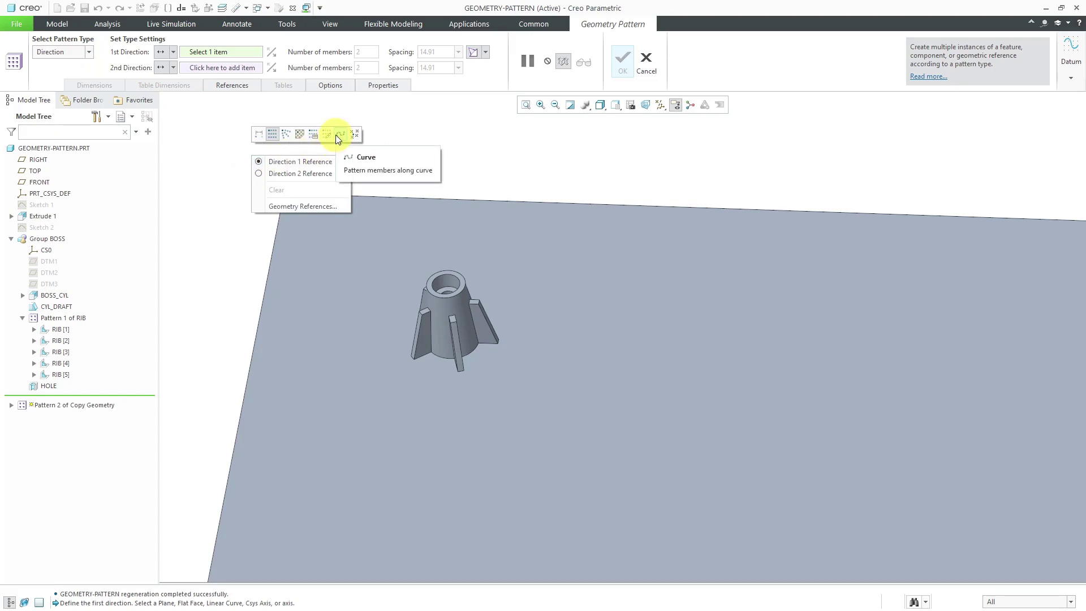
pyautogui.click(336, 136)
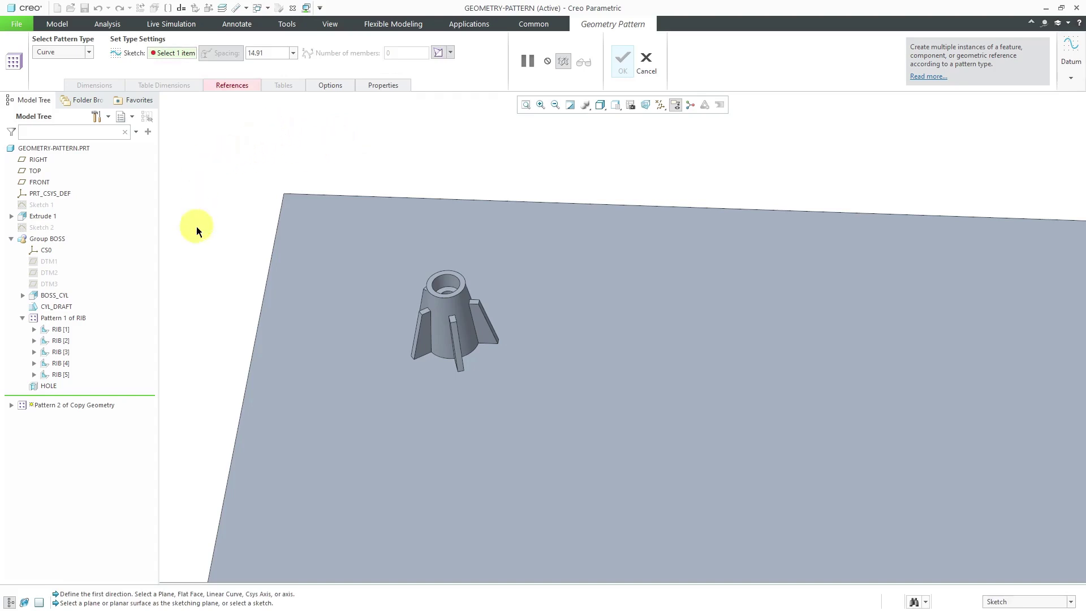
pyautogui.click(45, 228)
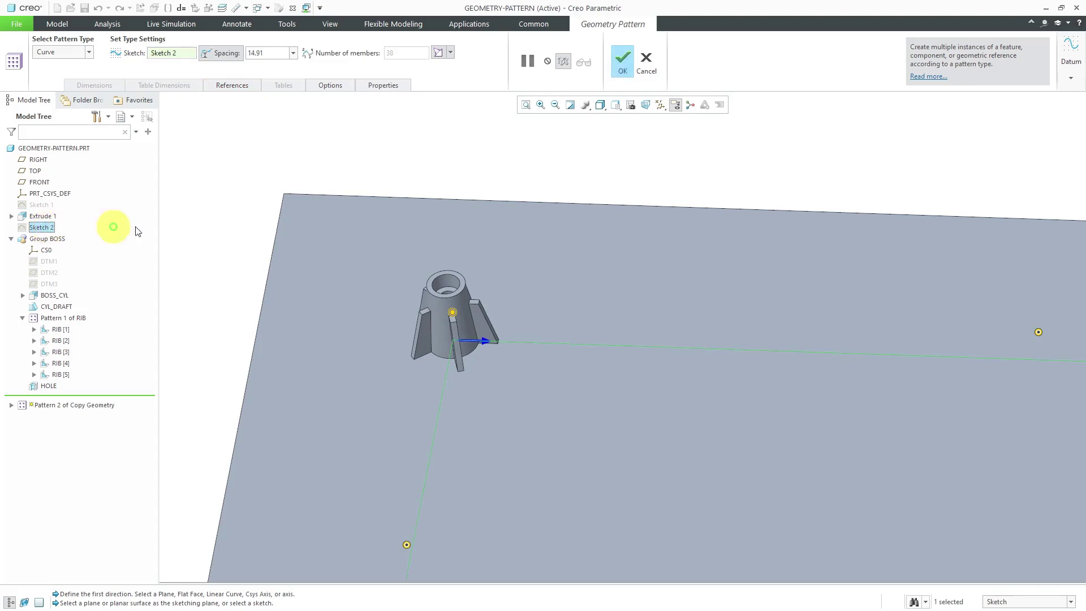
# Set the curve pattern's member spacing to 10 along Sketch 2, complete the geometry pattern, and clear the selection
pyautogui.scroll(-3, 365, 224)
pyautogui.scroll(-2, 365, 226)
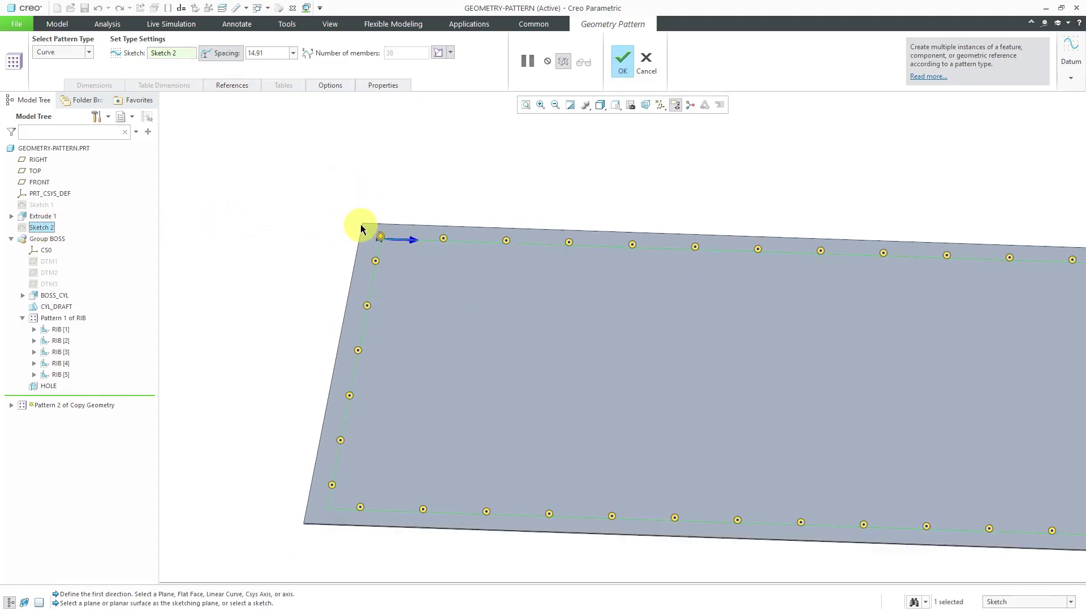
pyautogui.doubleClick(268, 53)
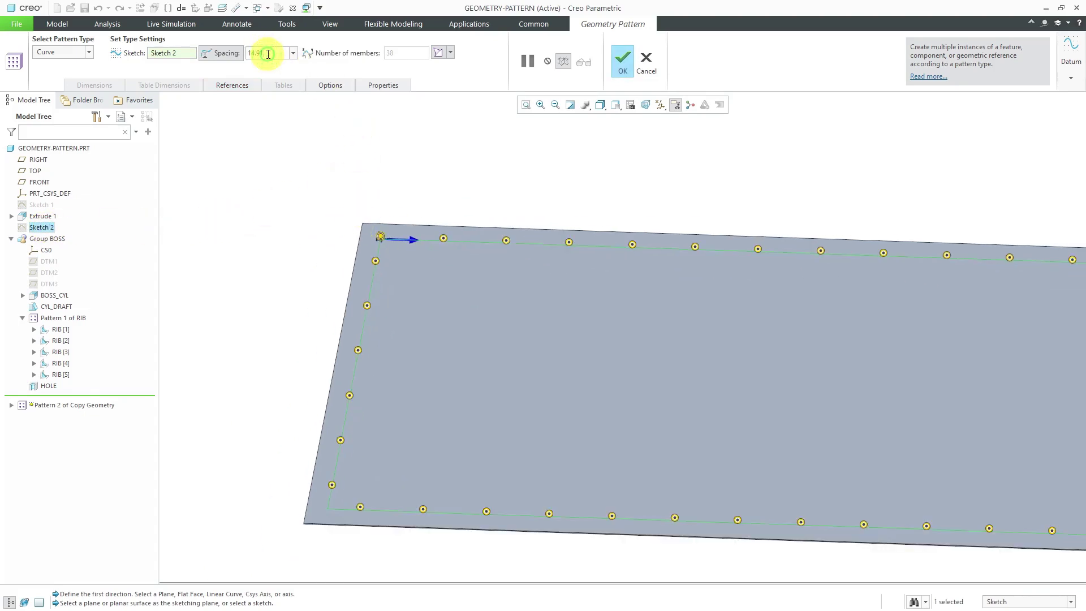
pyautogui.write('10')
pyautogui.press('Return')
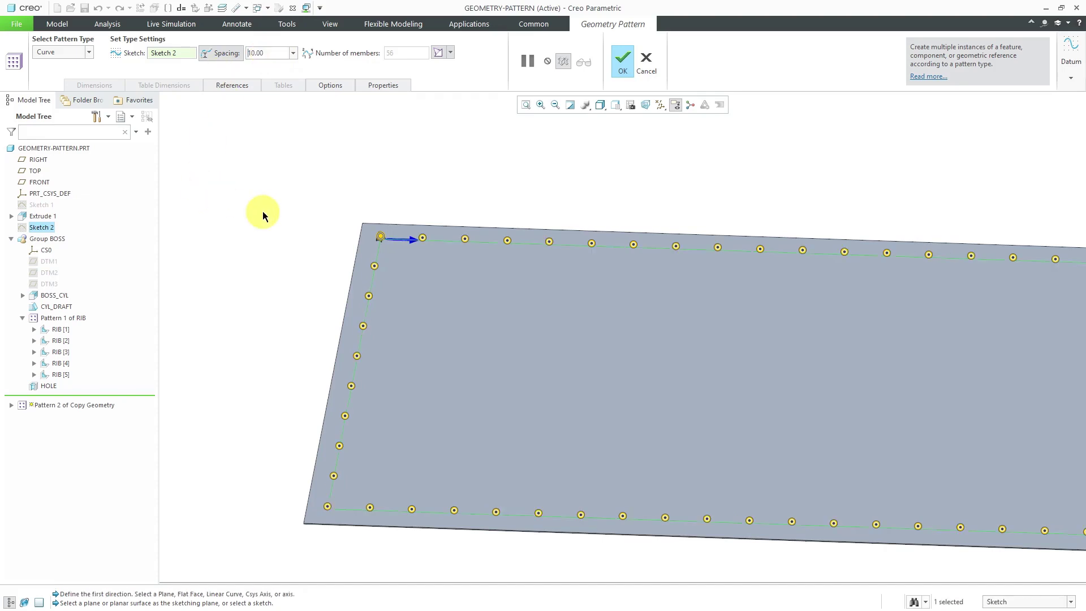
pyautogui.scroll(-1, 262, 212)
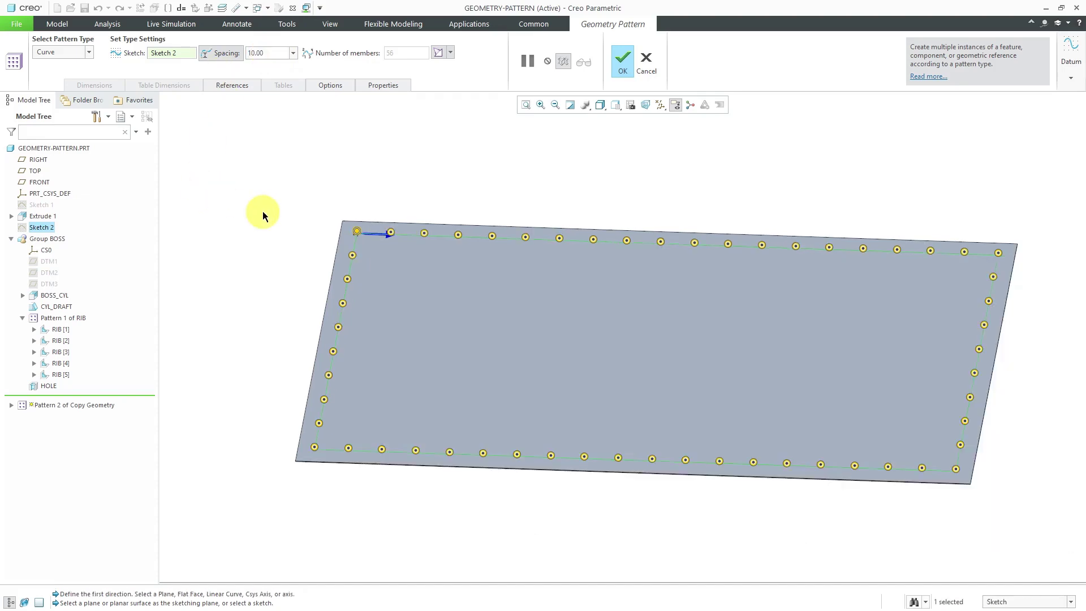
pyautogui.click(623, 67)
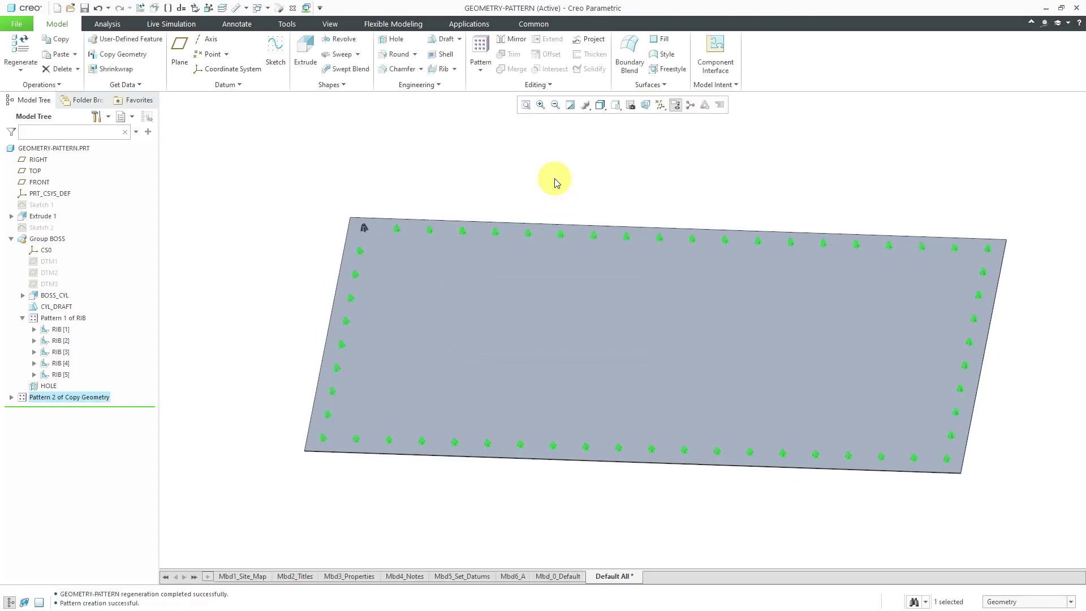
pyautogui.click(554, 180)
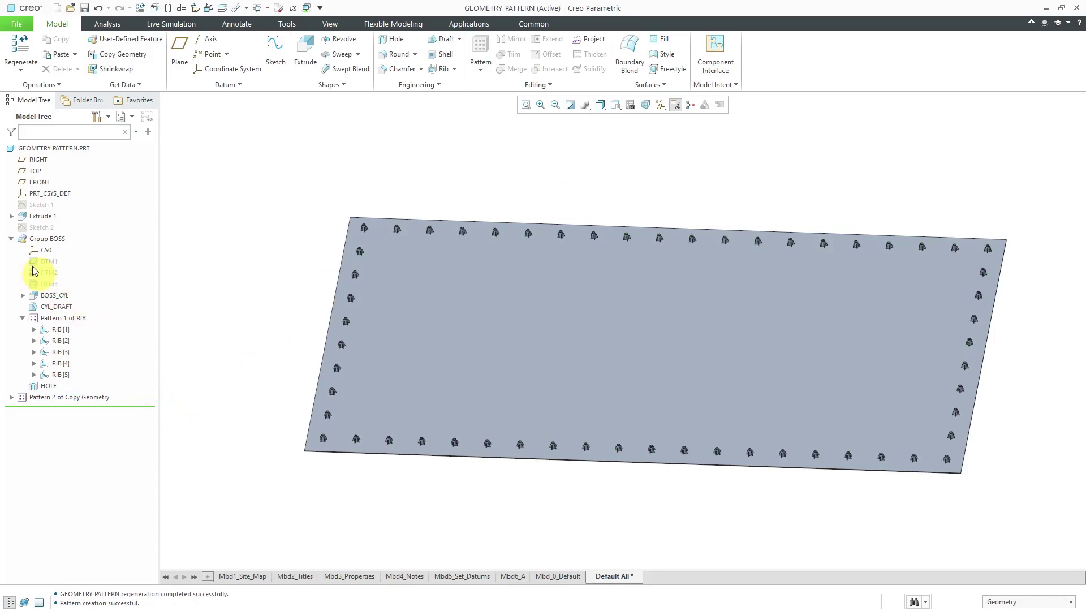
# Examine individual Copy Geometry members of the new pattern with Group BOSS collapsed, and review the available pattern commands
pyautogui.click(12, 239)
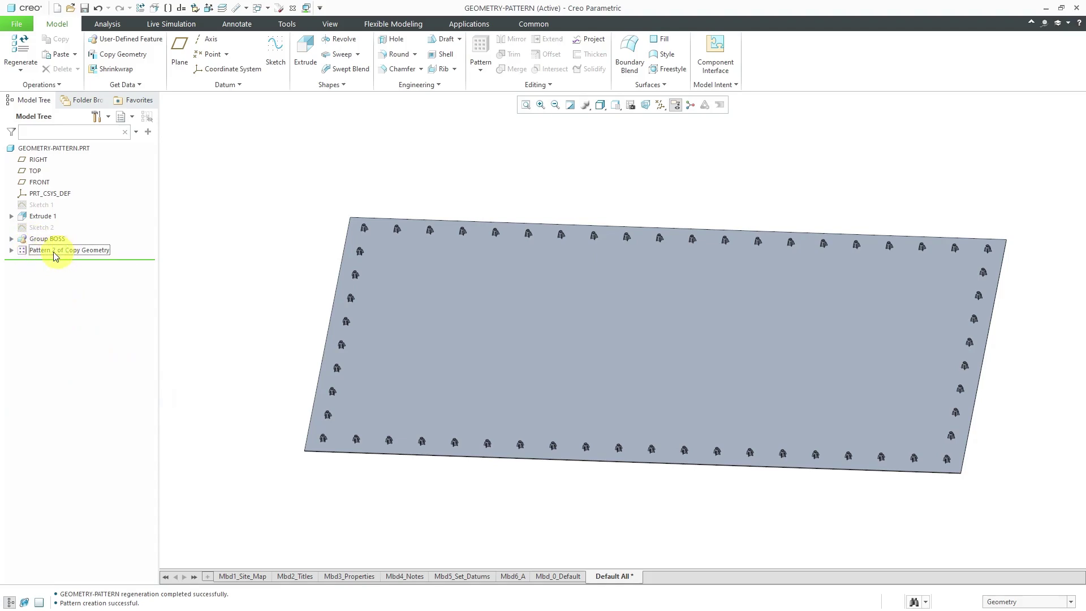
pyautogui.click(12, 250)
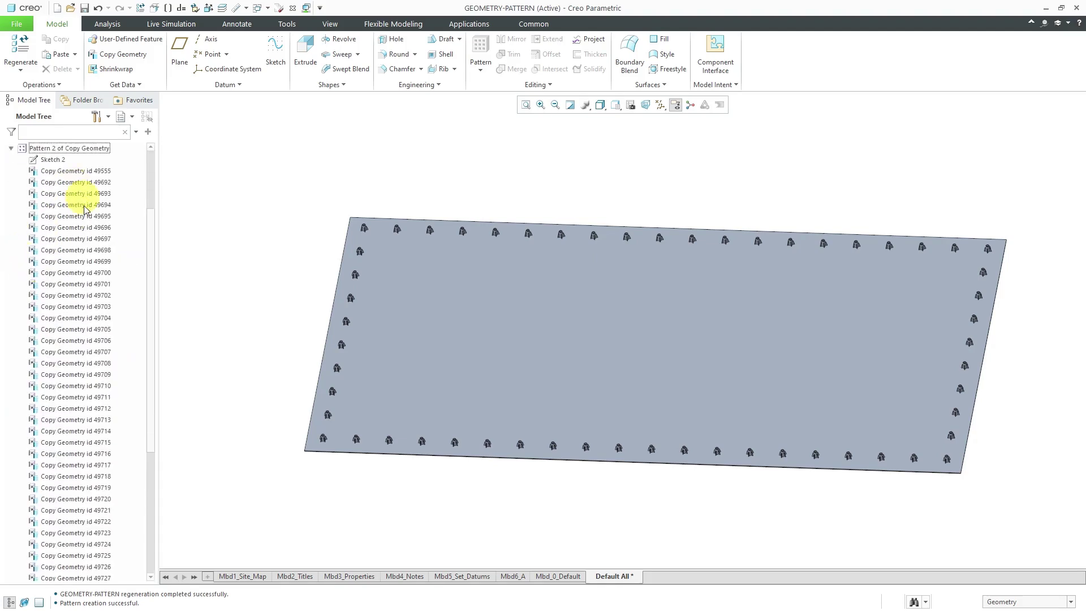
pyautogui.click(77, 171)
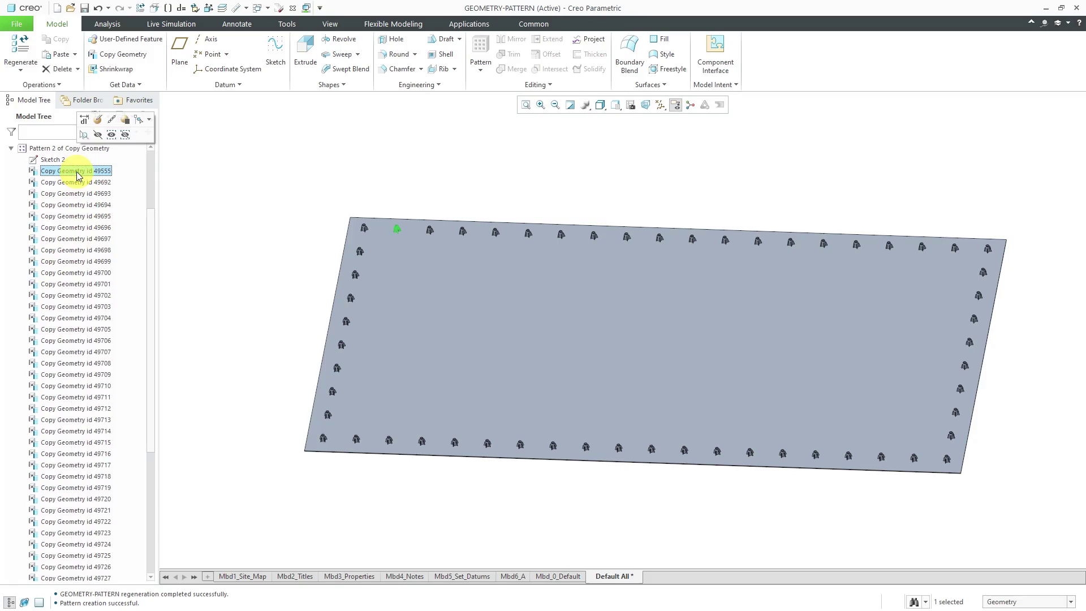
pyautogui.click(75, 194)
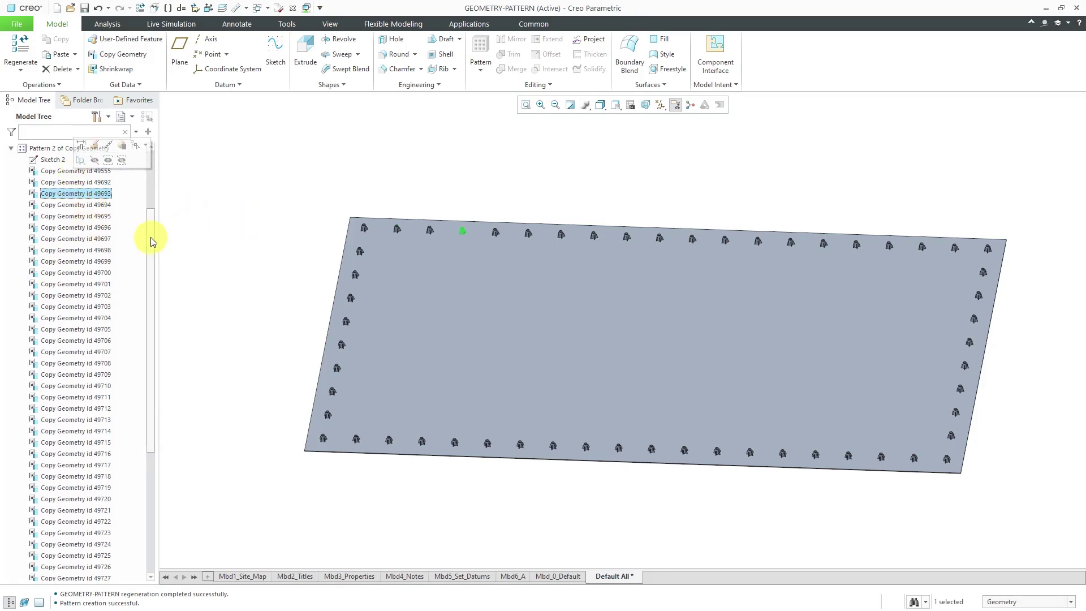
pyautogui.click(225, 230)
pyautogui.scroll(3, 100, 225)
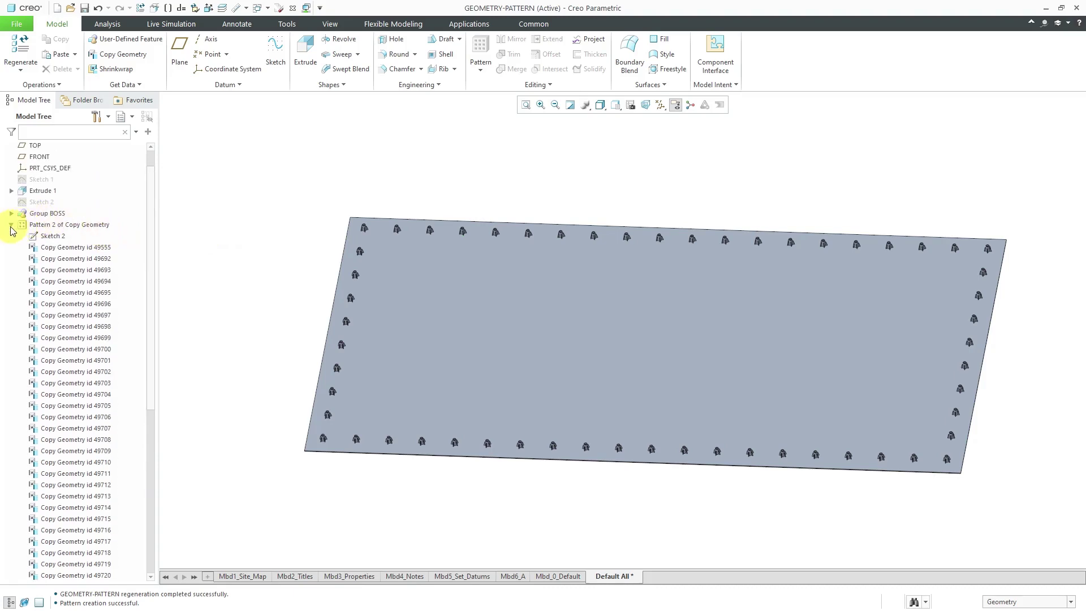
pyautogui.click(11, 225)
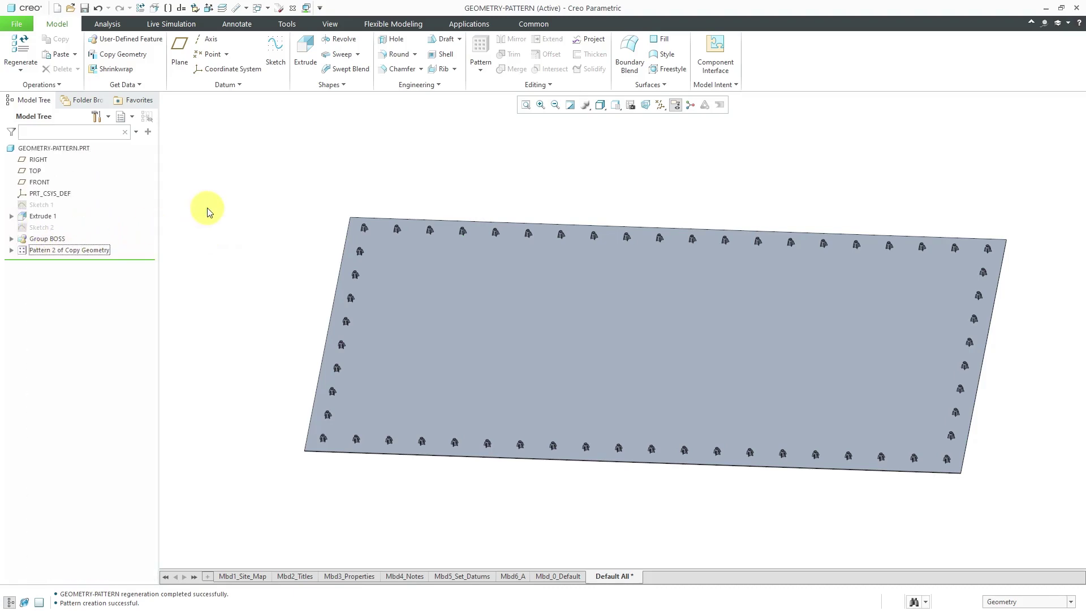
pyautogui.click(481, 69)
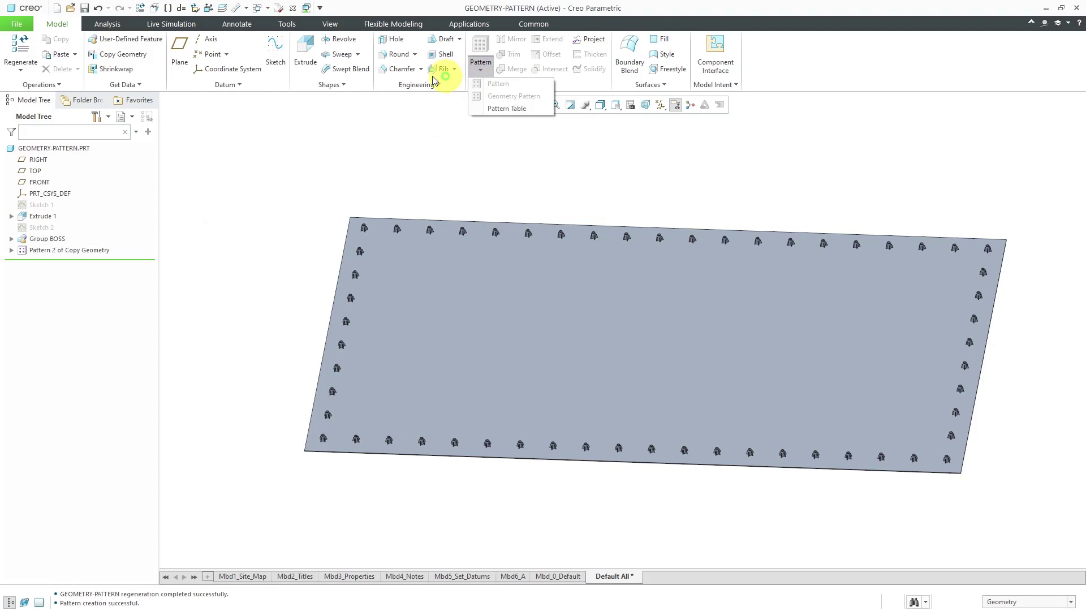